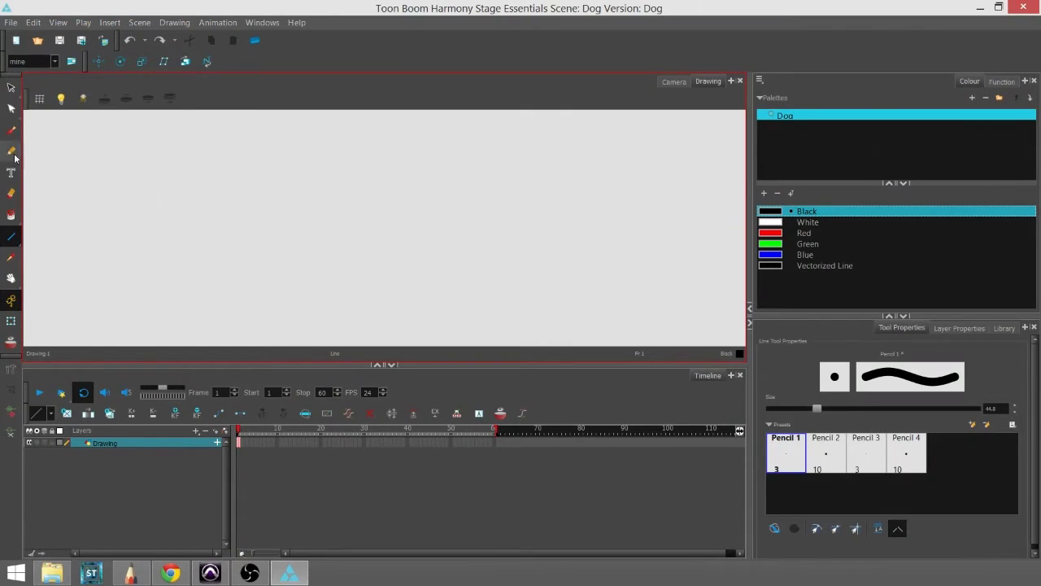
# Draw a freehand pencil stroke, enlarge and thicken it, then undo it
pyautogui.click(12, 151)
pyautogui.moveTo(218, 173); pyautogui.dragTo(625, 185)
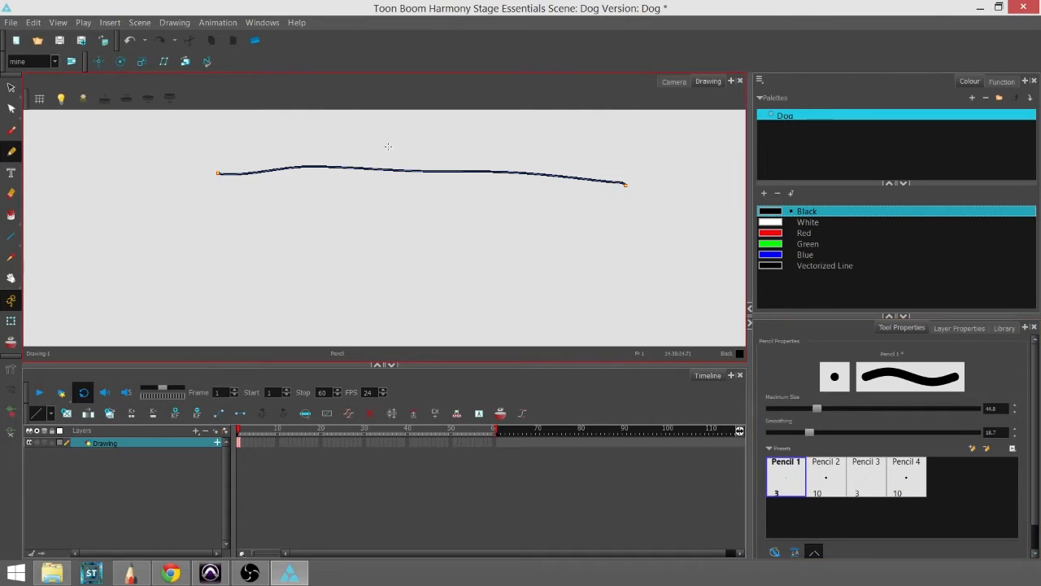
pyautogui.moveTo(817, 408); pyautogui.dragTo(884, 409)
pyautogui.hotkey('alt', 's')
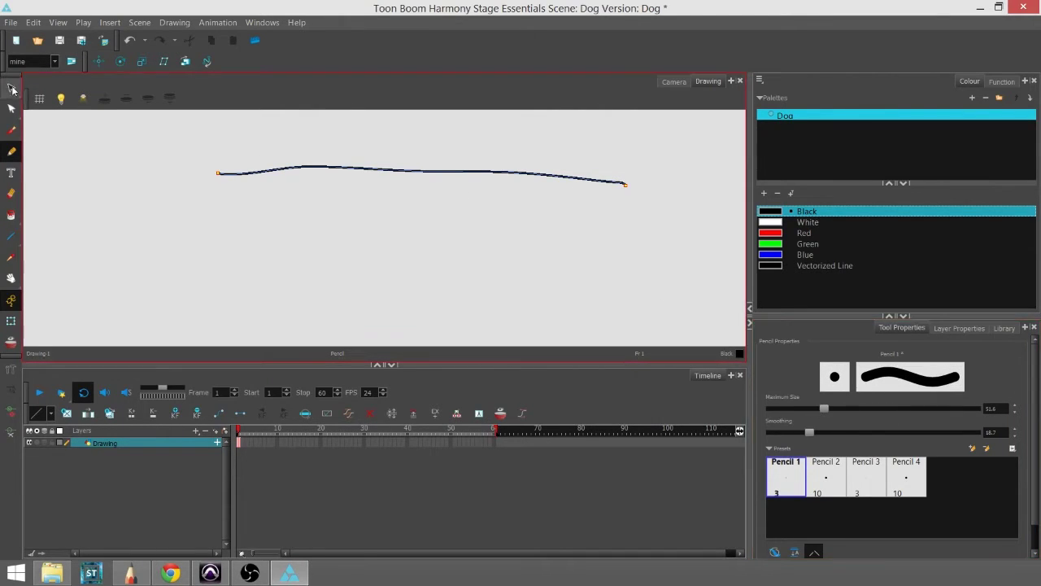
pyautogui.moveTo(359, 221); pyautogui.dragTo(393, 131)
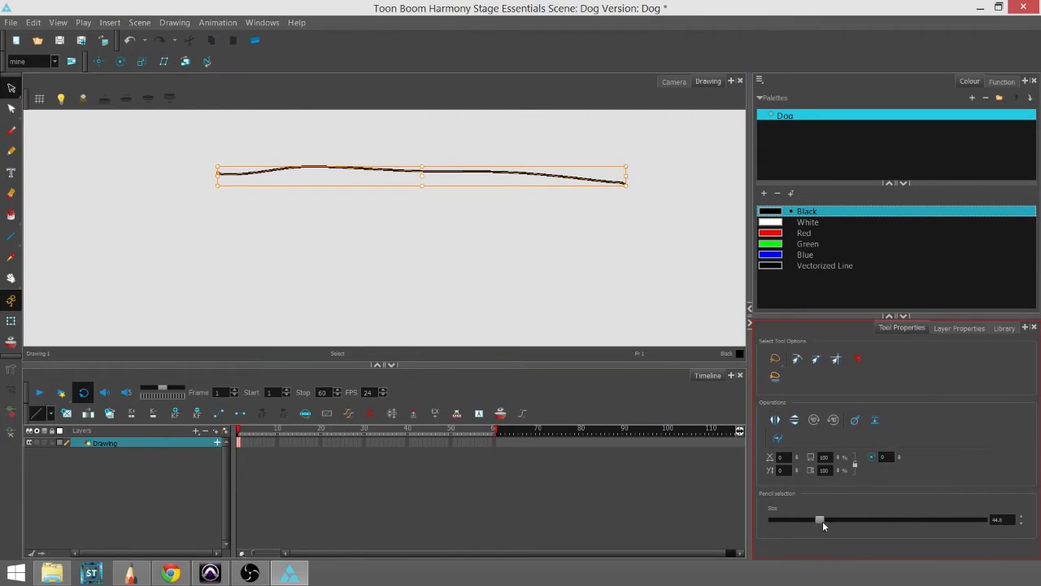
pyautogui.moveTo(819, 519)
pyautogui.mouseDown()
pyautogui.moveTo(897, 521)
pyautogui.moveTo(794, 519)
pyautogui.mouseUp()
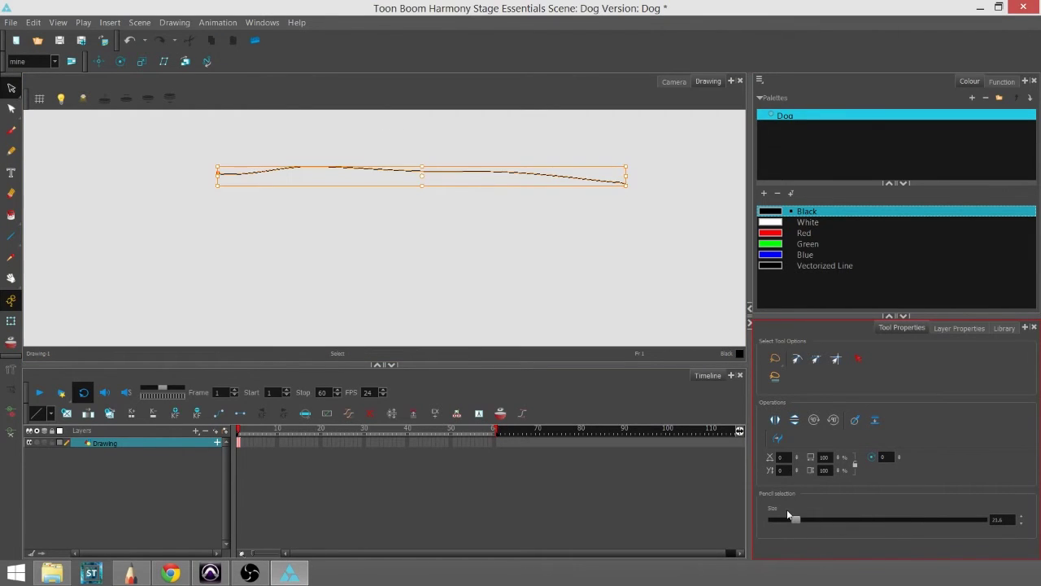
pyautogui.hotkey('ctrl', 'z')
pyautogui.hotkey('ctrl', 'z')
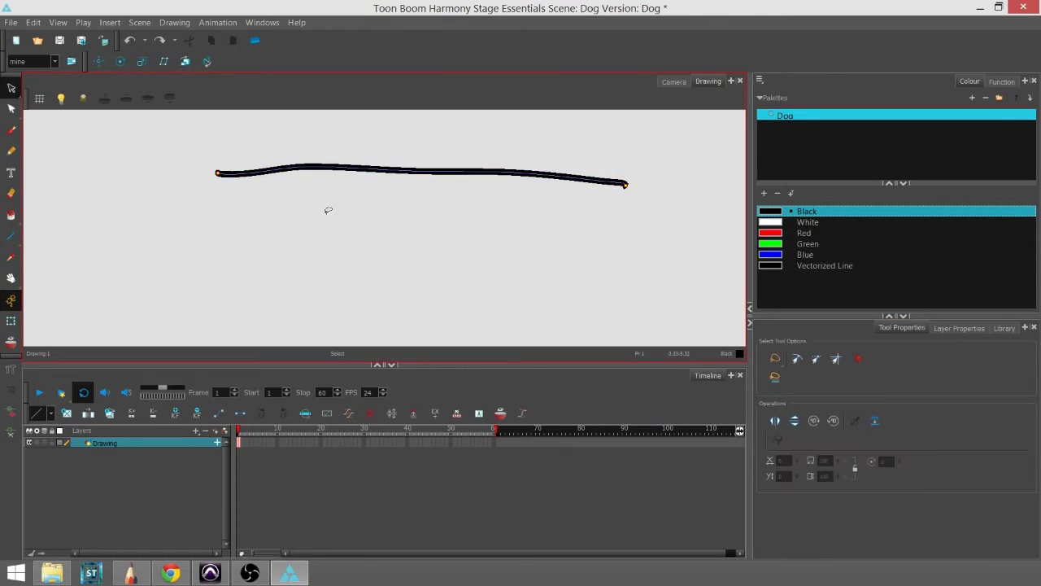
pyautogui.hotkey('ctrl', 'z')
# Draw two straight lines, raise line Size to 118, and draw a thick lower line
pyautogui.click(11, 236)
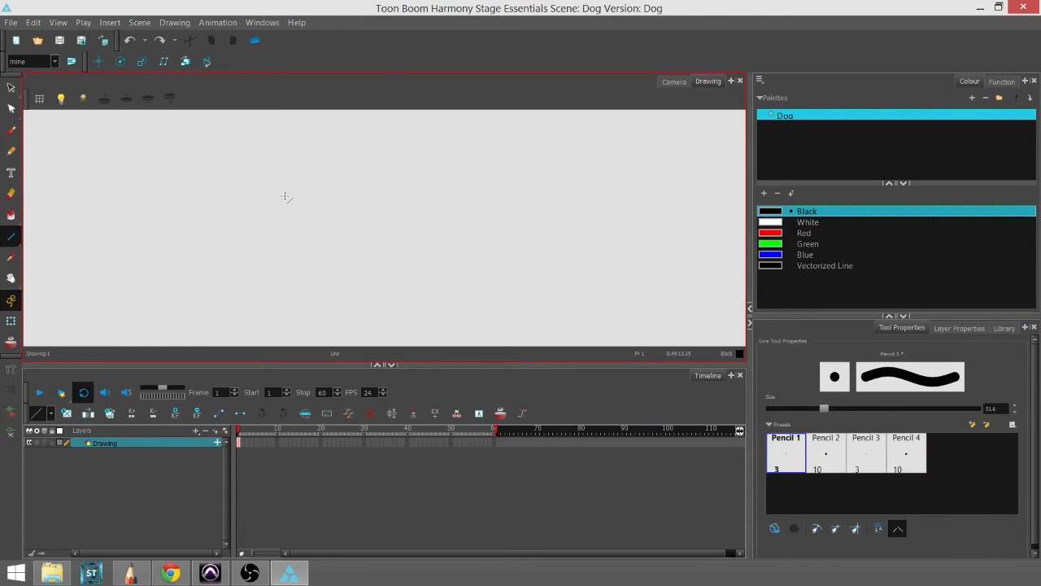
pyautogui.moveTo(118, 199); pyautogui.dragTo(626, 202)
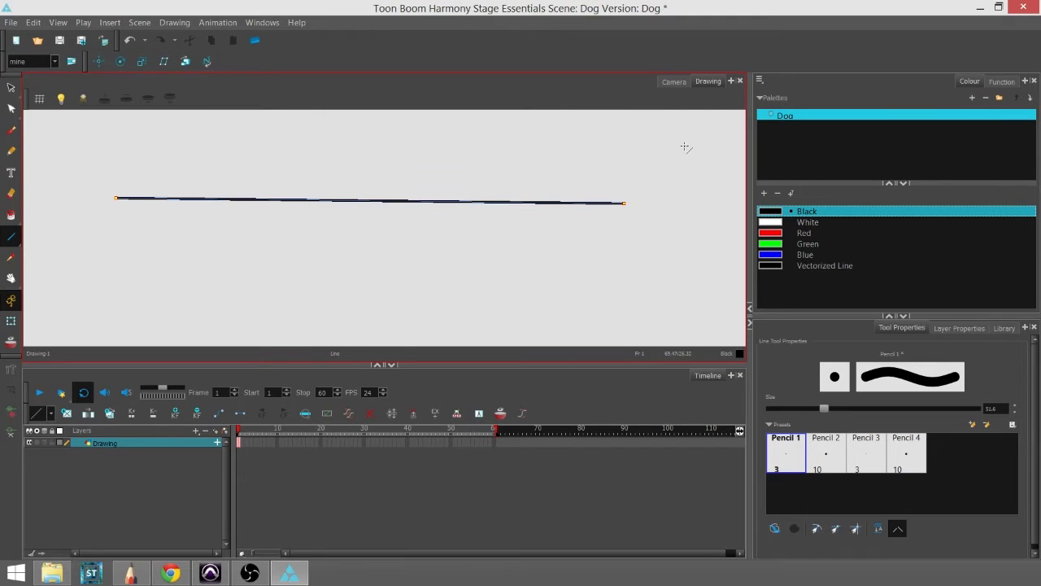
pyautogui.moveTo(676, 146); pyautogui.dragTo(652, 291)
pyautogui.moveTo(824, 409); pyautogui.dragTo(884, 411)
pyautogui.moveTo(121, 284)
pyautogui.mouseDown()
pyautogui.moveTo(510, 249)
pyautogui.moveTo(641, 313)
pyautogui.mouseUp()
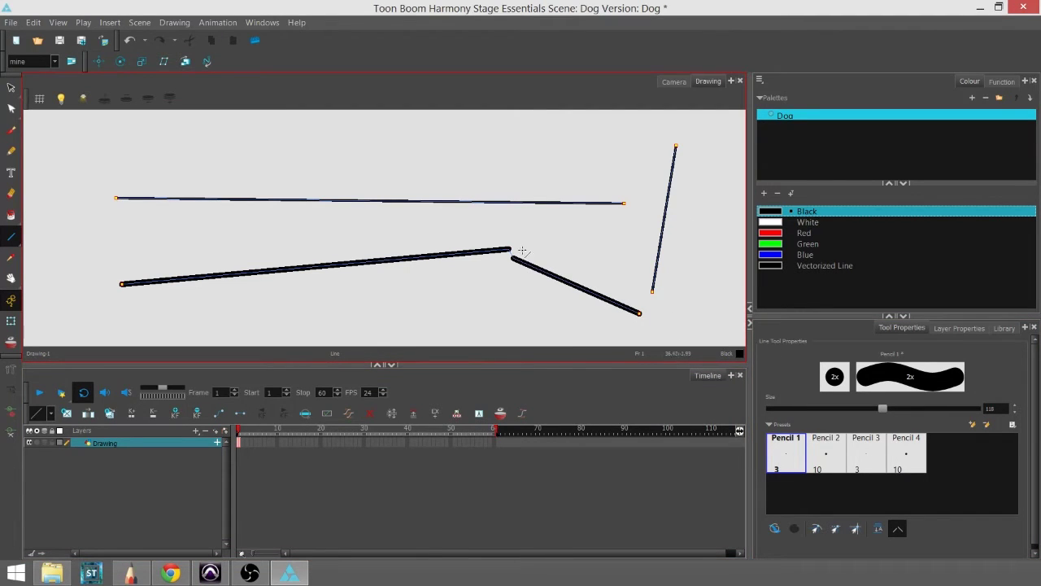
# Reshape the joint where the thick lines meet with the Contour Editor
pyautogui.scroll(3, 521, 252)
pyautogui.moveTo(646, 291); pyautogui.dragTo(440, 245)
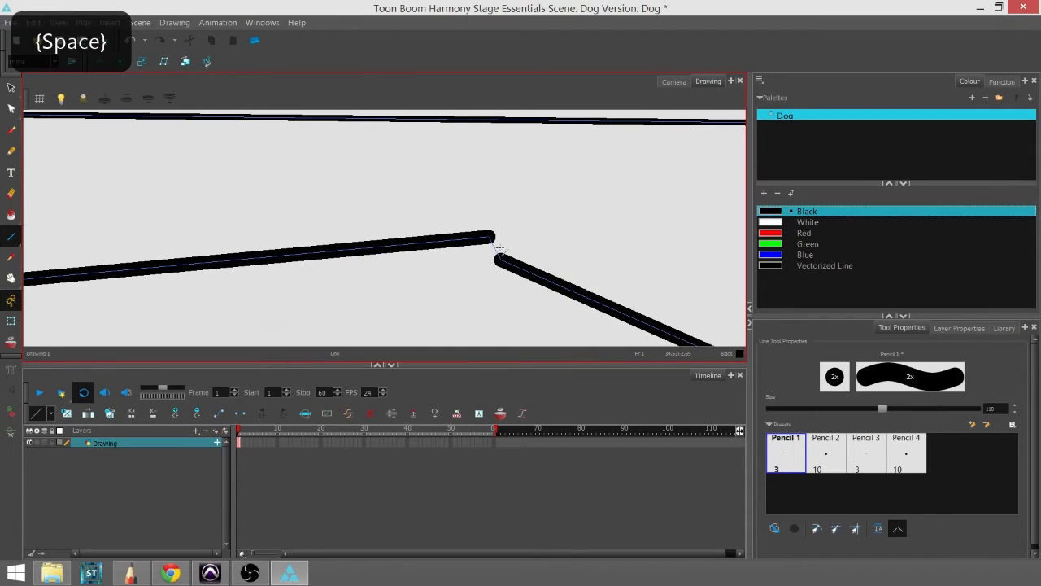
pyautogui.scroll(-2, 509, 248)
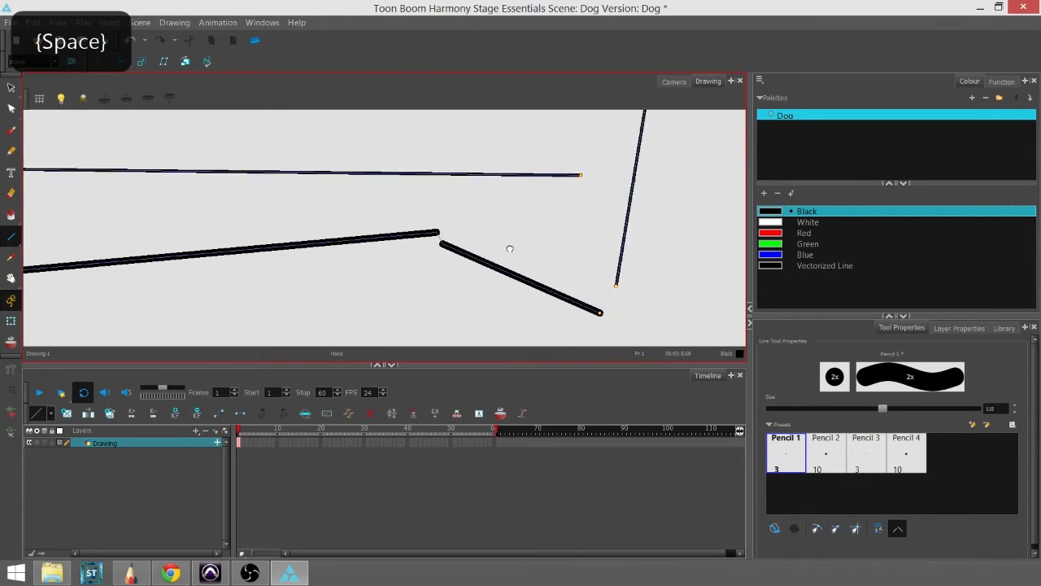
pyautogui.scroll(-1, 509, 248)
pyautogui.moveTo(508, 244); pyautogui.dragTo(520, 249)
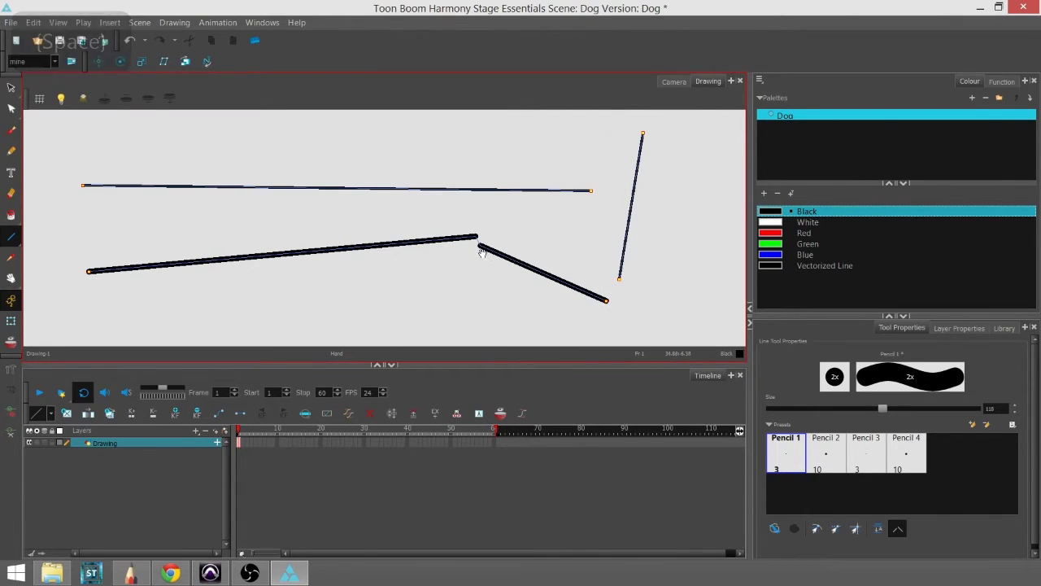
pyautogui.scroll(-1, 512, 283)
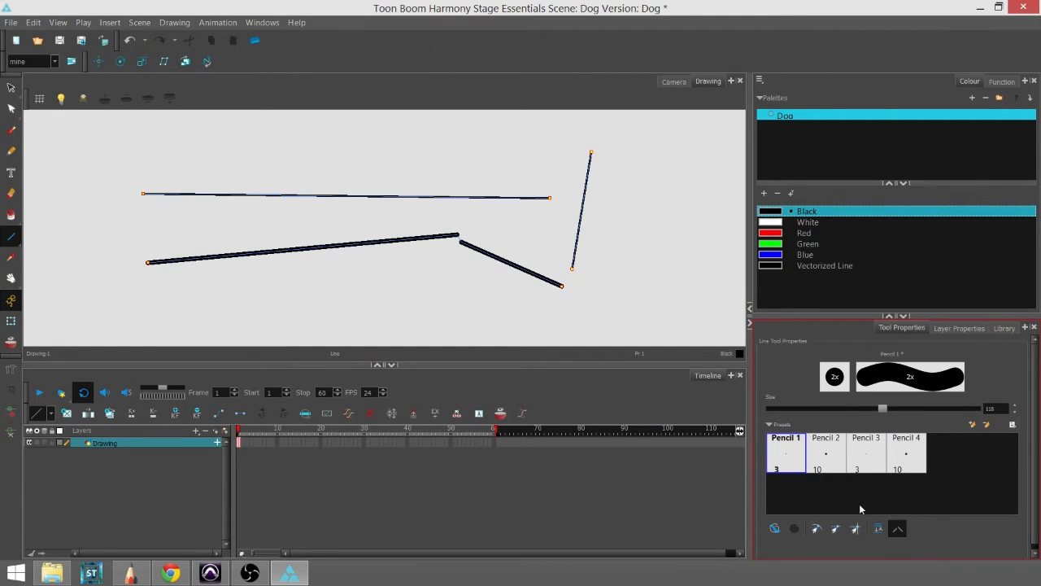
pyautogui.hotkey('alt', 'q')
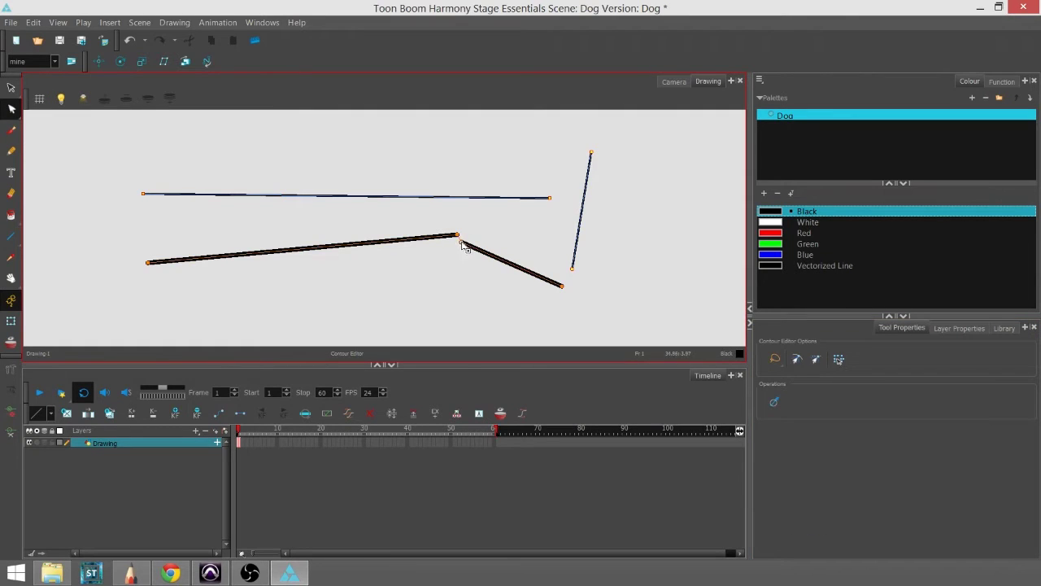
pyautogui.moveTo(461, 242); pyautogui.dragTo(441, 289)
pyautogui.moveTo(457, 236)
pyautogui.mouseDown()
pyautogui.moveTo(492, 242)
pyautogui.moveTo(421, 246)
pyautogui.mouseUp()
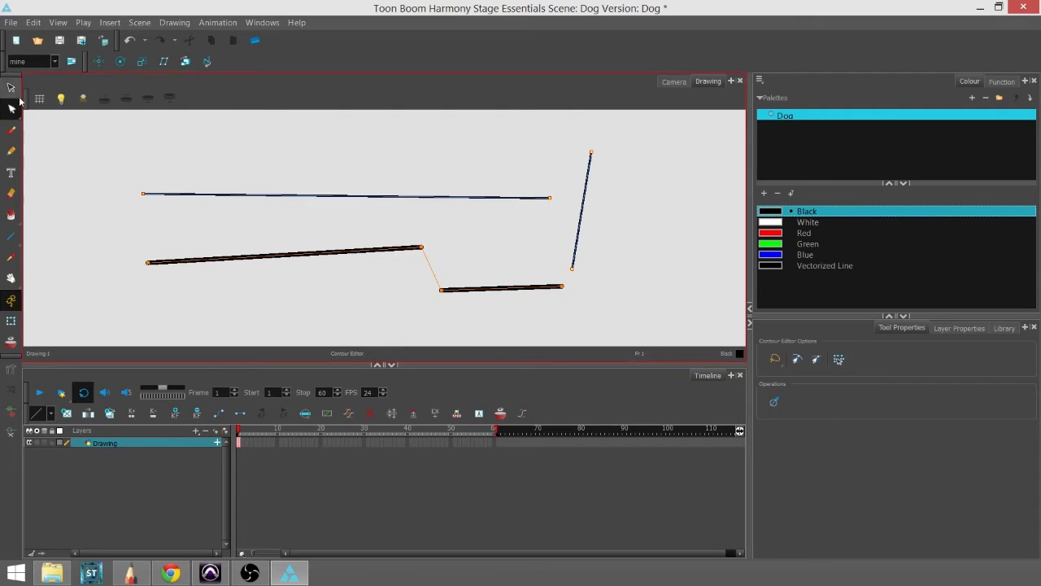
# Undo the line strokes to leave the Dog drawing blank
pyautogui.click(11, 240)
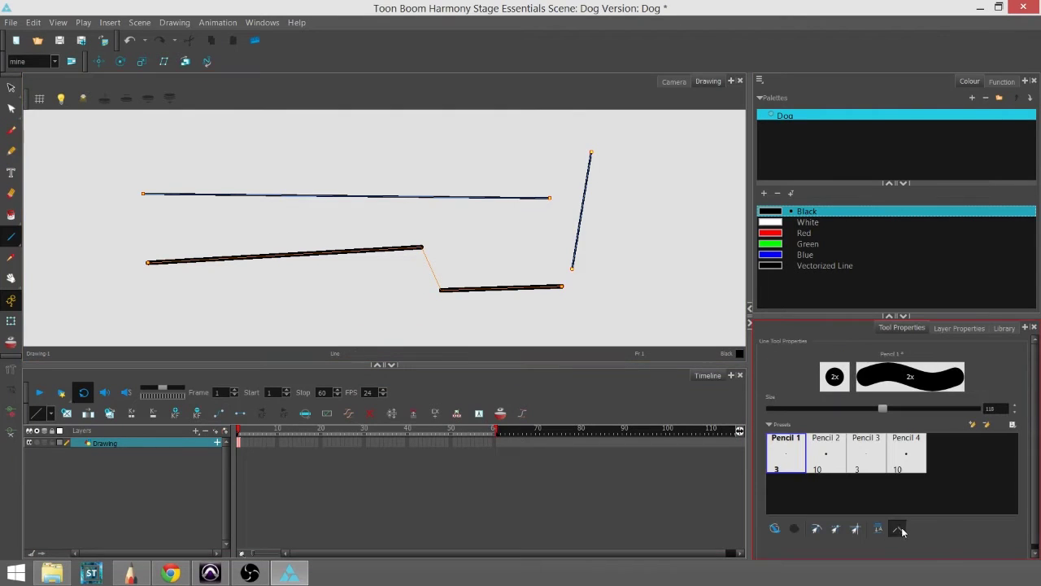
pyautogui.hotkey('ctrl', 'z')
pyautogui.hotkey('ctrl', 'z')
pyautogui.hotkey('ctrl', 'z')
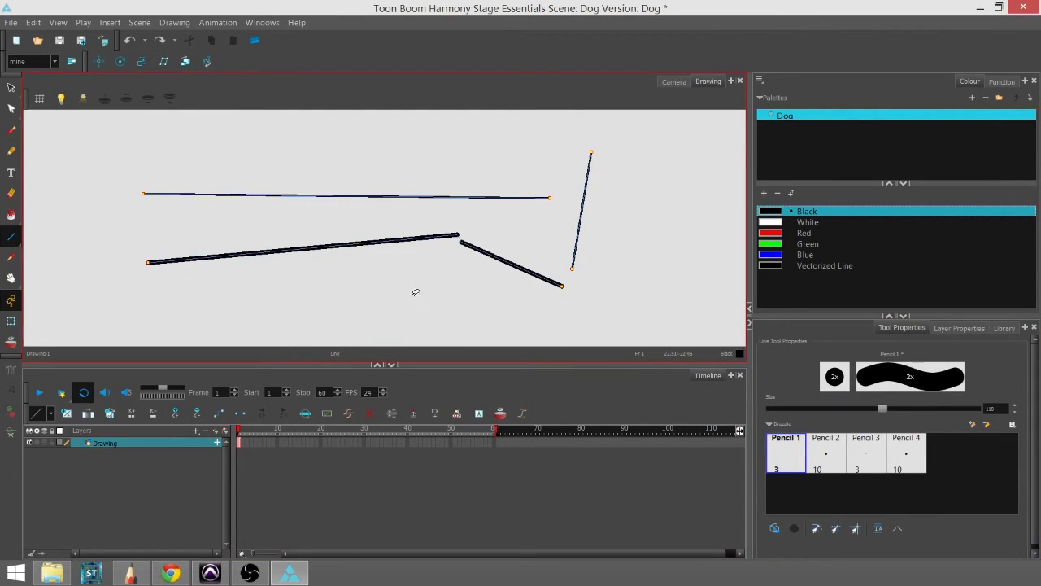
pyautogui.hotkey('ctrl', 'z')
pyautogui.hotkey('ctrl', 'z')
pyautogui.hotkey('ctrl', 'z')
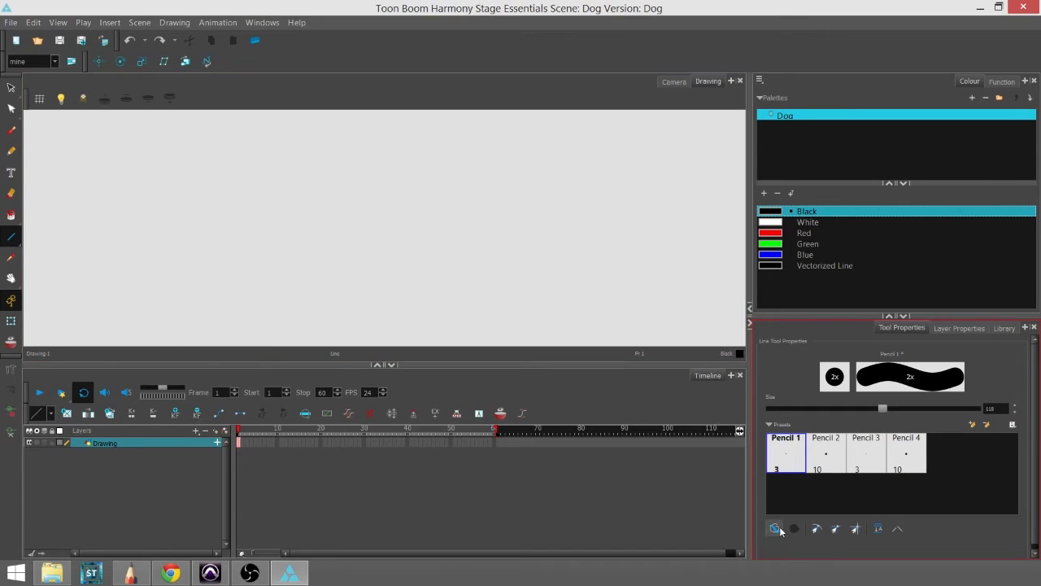
# Draw a large filled rectangle and a tall outlined rectangle with the Rectangle tool
pyautogui.moveTo(11, 236); pyautogui.dragTo(72, 252)
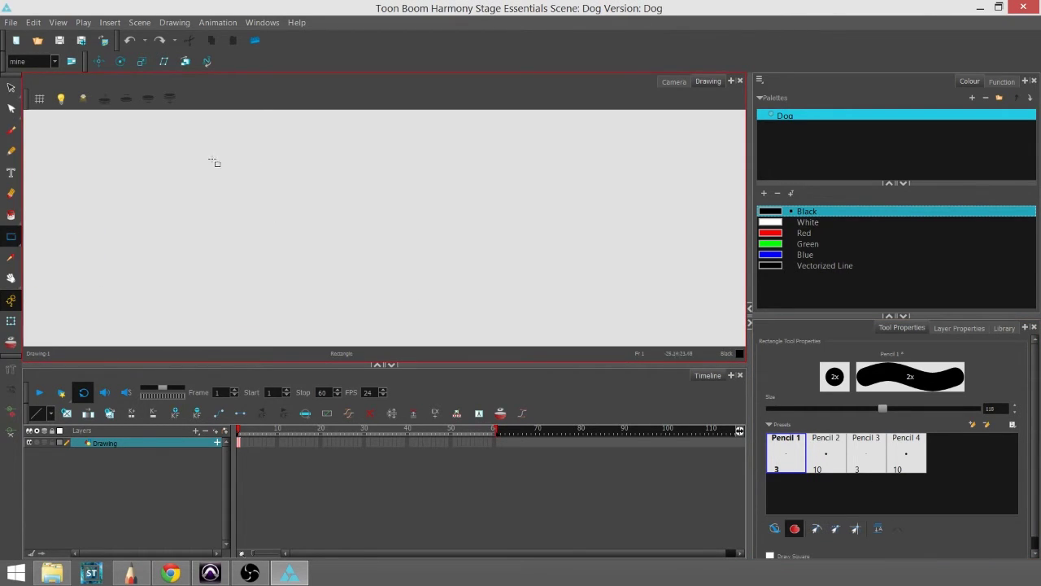
pyautogui.moveTo(214, 159); pyautogui.dragTo(530, 309)
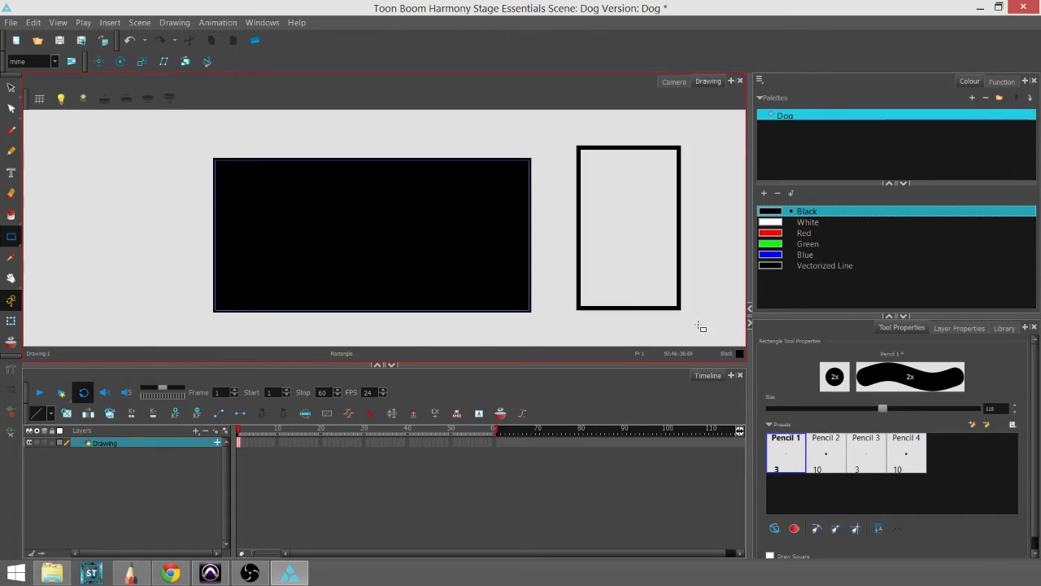
pyautogui.moveTo(578, 148); pyautogui.dragTo(716, 338)
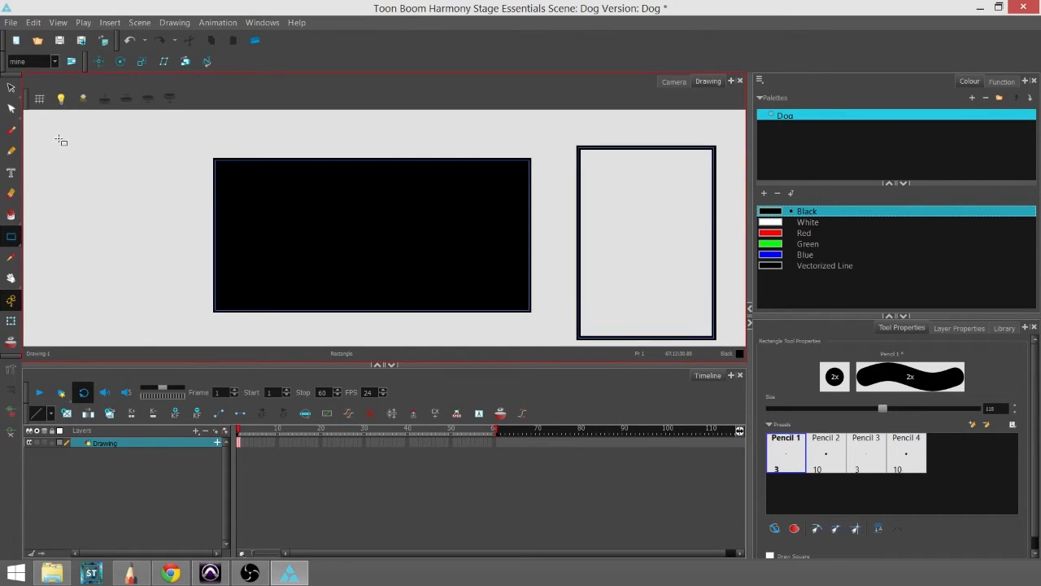
# Lower rectangle Size to 47.8, draw a thin tall rectangle, then undo the rectangles
pyautogui.moveTo(883, 408); pyautogui.dragTo(804, 409)
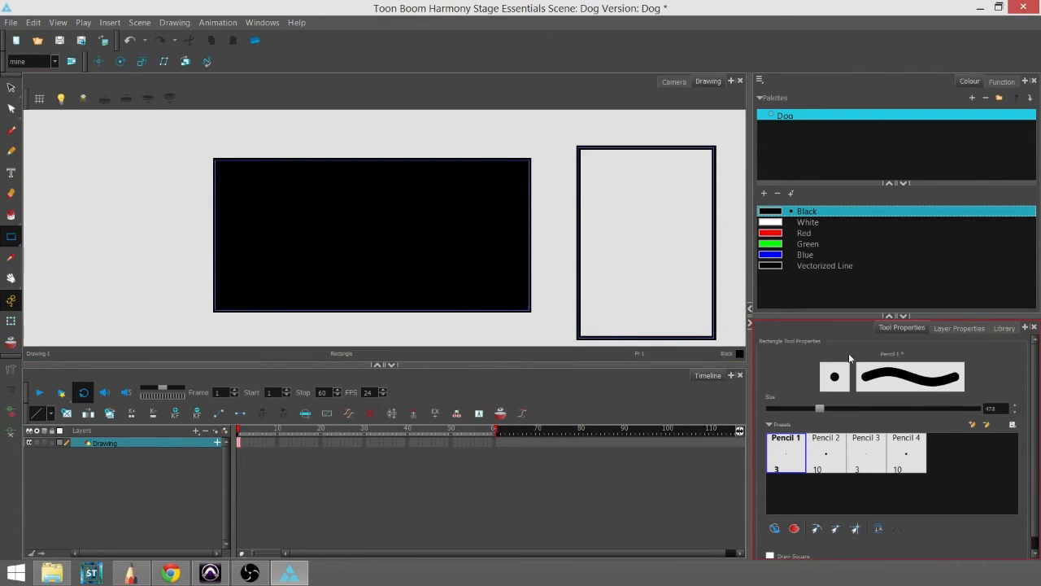
pyautogui.moveTo(55, 147); pyautogui.dragTo(121, 304)
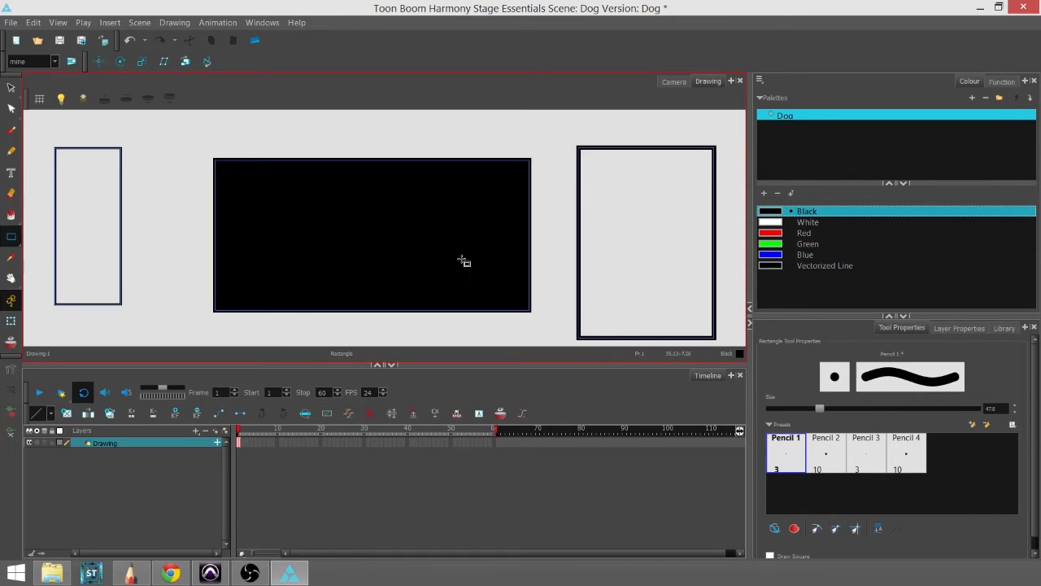
pyautogui.hotkey('ctrl', 'z')
pyautogui.hotkey('ctrl', 'z')
pyautogui.hotkey('ctrl', 'z')
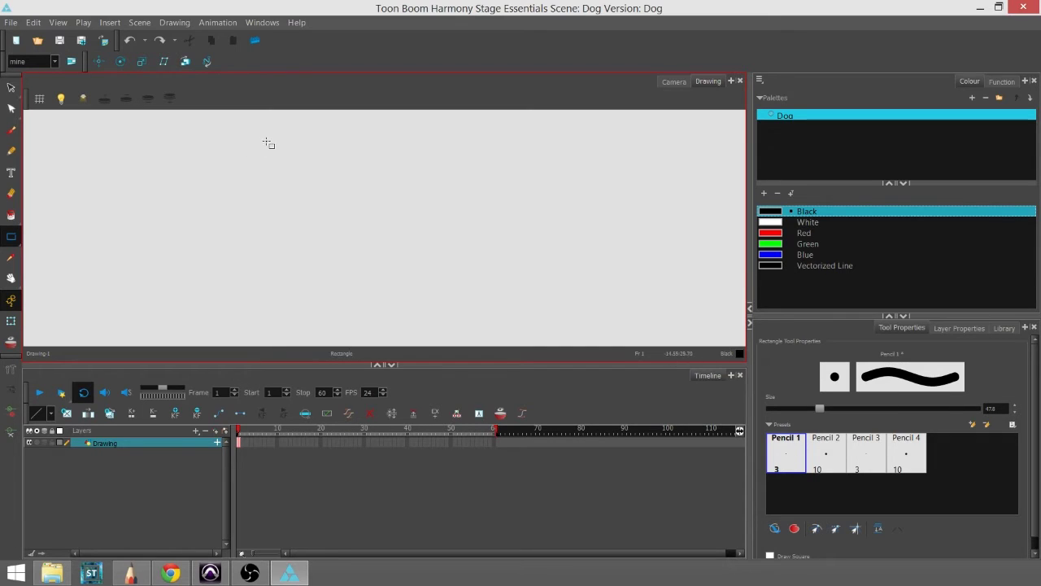
# Draw several square and rectangle outlines, including a thin bar, then undo them all
pyautogui.moveTo(236, 161); pyautogui.dragTo(387, 280)
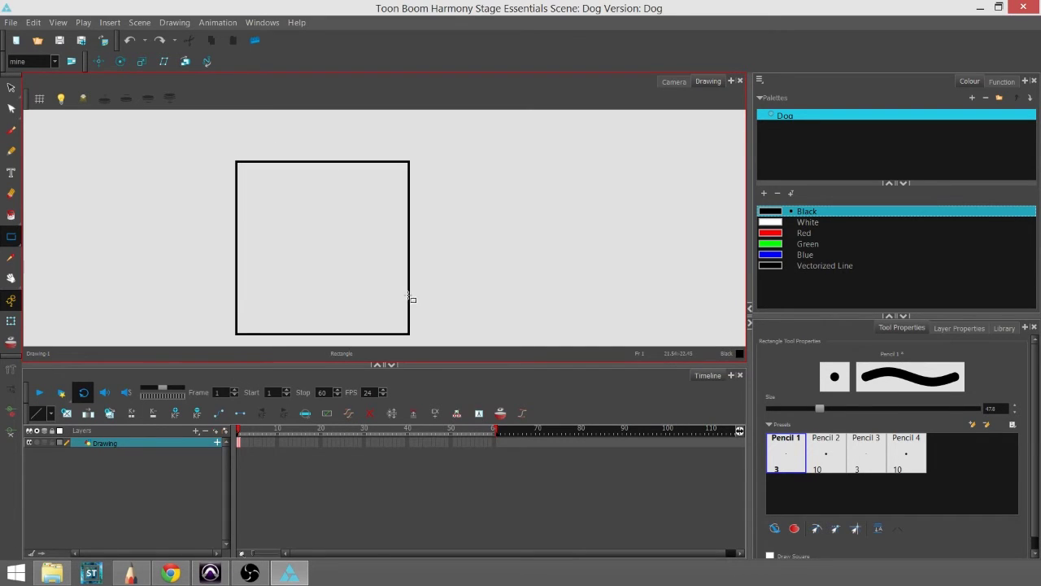
pyautogui.moveTo(387, 280); pyautogui.dragTo(375, 270)
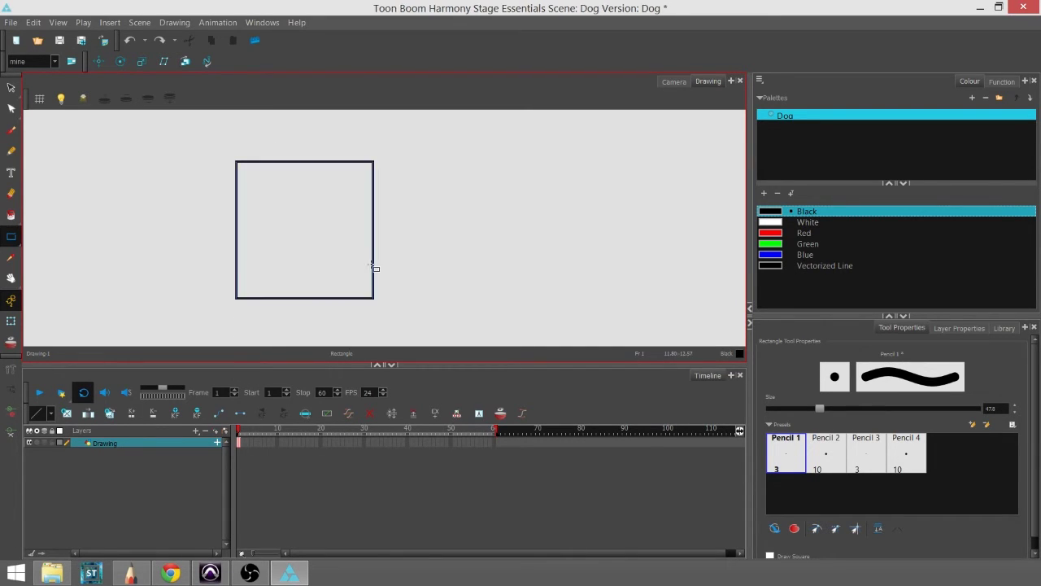
pyautogui.moveTo(569, 167); pyautogui.dragTo(493, 244)
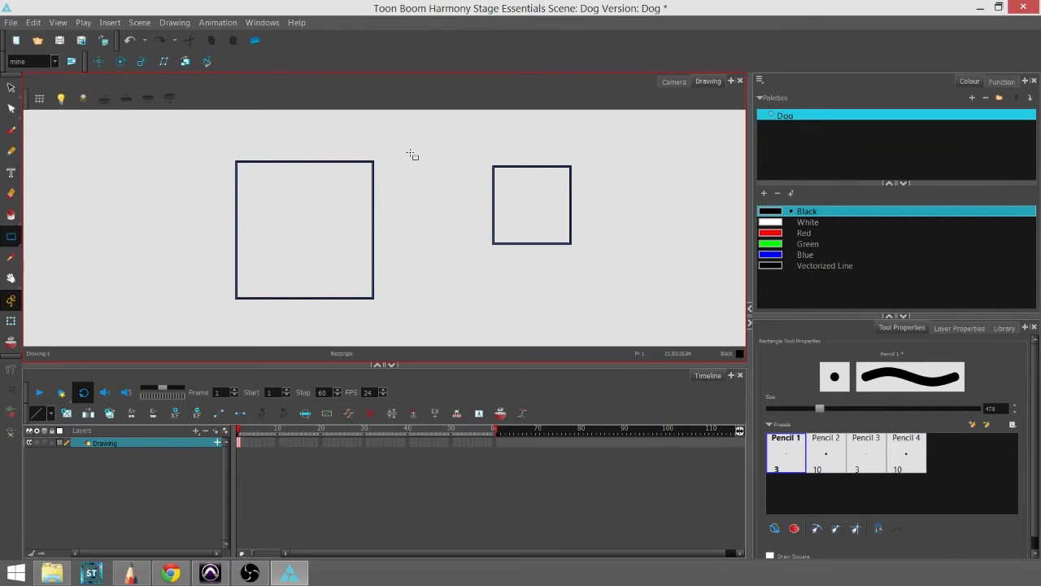
pyautogui.moveTo(411, 154); pyautogui.dragTo(602, 317)
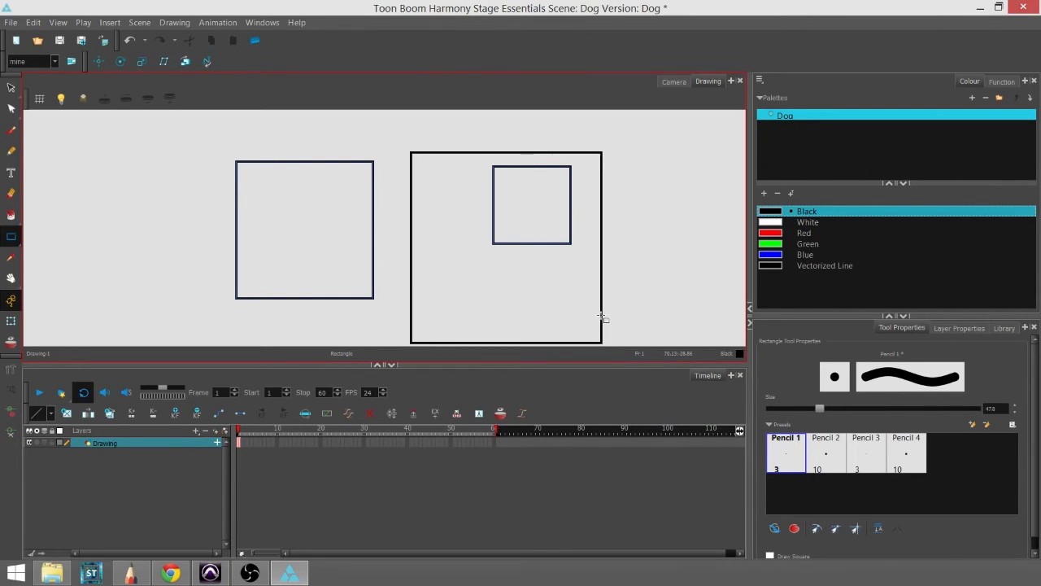
pyautogui.moveTo(602, 318); pyautogui.dragTo(489, 313)
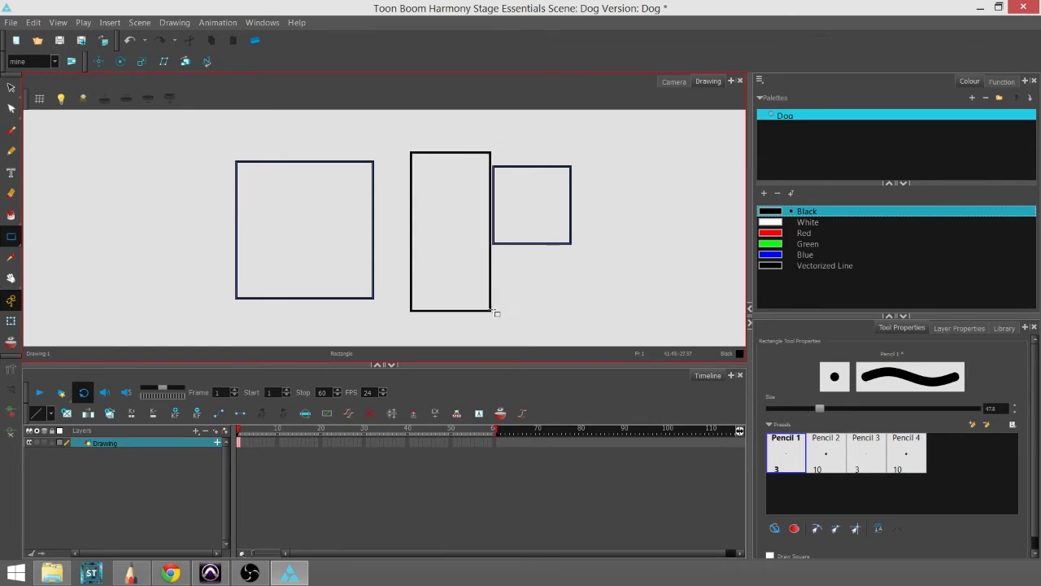
pyautogui.moveTo(489, 313)
pyautogui.mouseDown()
pyautogui.moveTo(412, 277)
pyautogui.moveTo(447, 319)
pyautogui.mouseUp()
pyautogui.hotkey('ctrl', 'z')
pyautogui.hotkey('alt', 's')
pyautogui.hotkey('ctrl', 'z')
pyautogui.hotkey('ctrl', 'z')
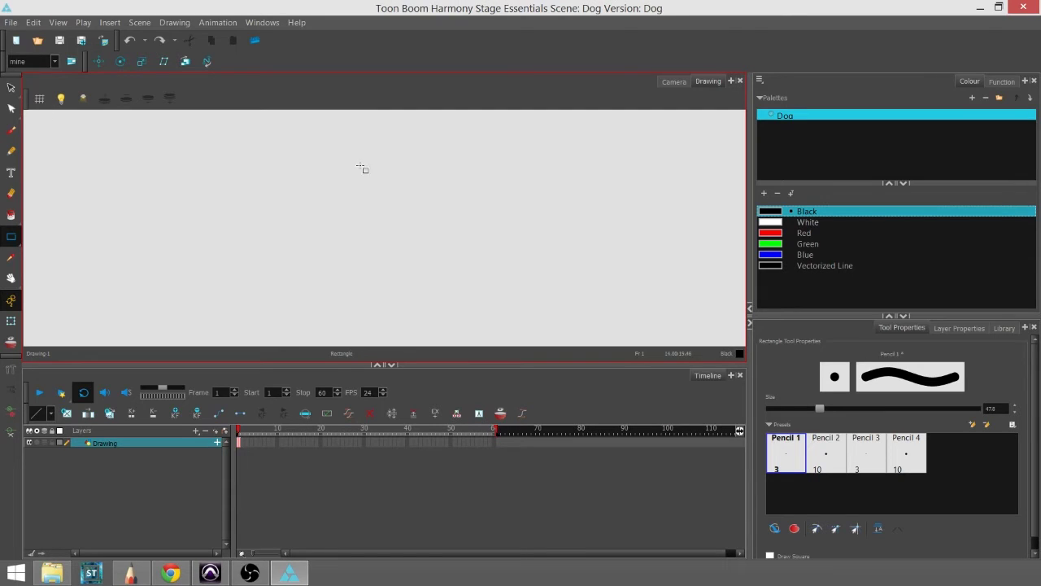
# Draw a wide rectangle and drag its four corners with the Contour Editor
pyautogui.moveTo(290, 160); pyautogui.dragTo(555, 282)
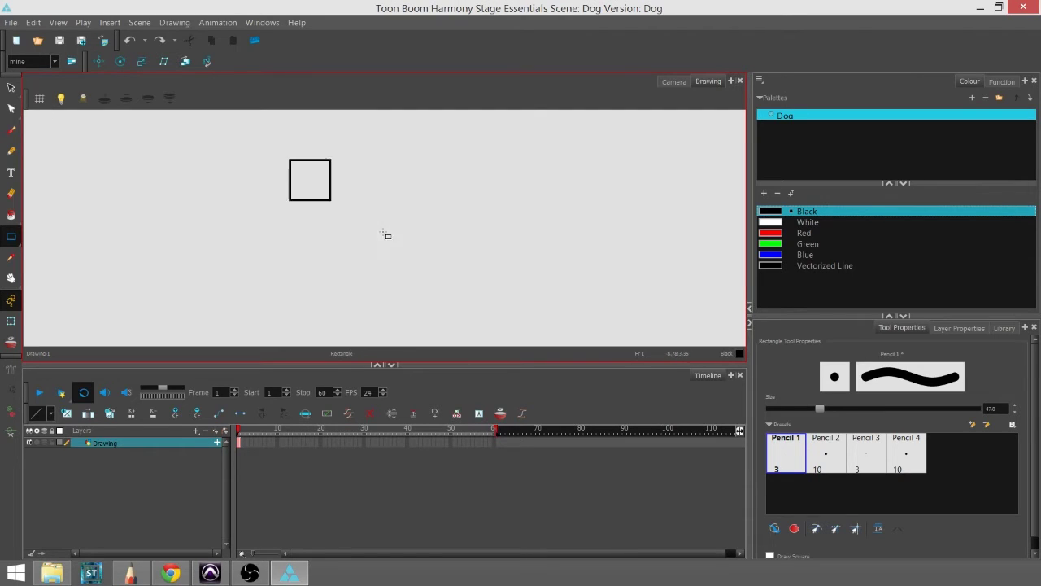
pyautogui.click(11, 108)
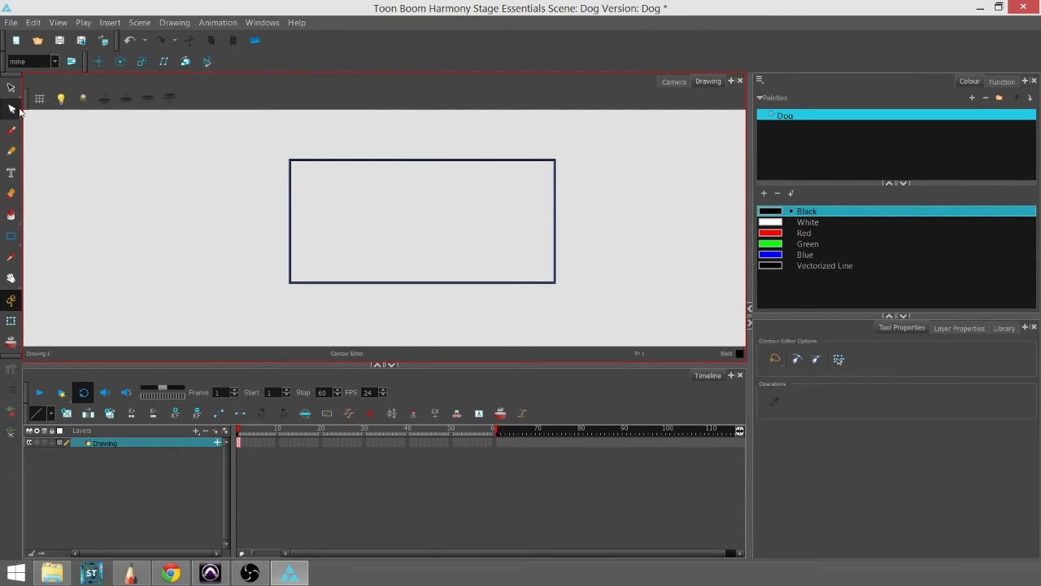
pyautogui.click(448, 193)
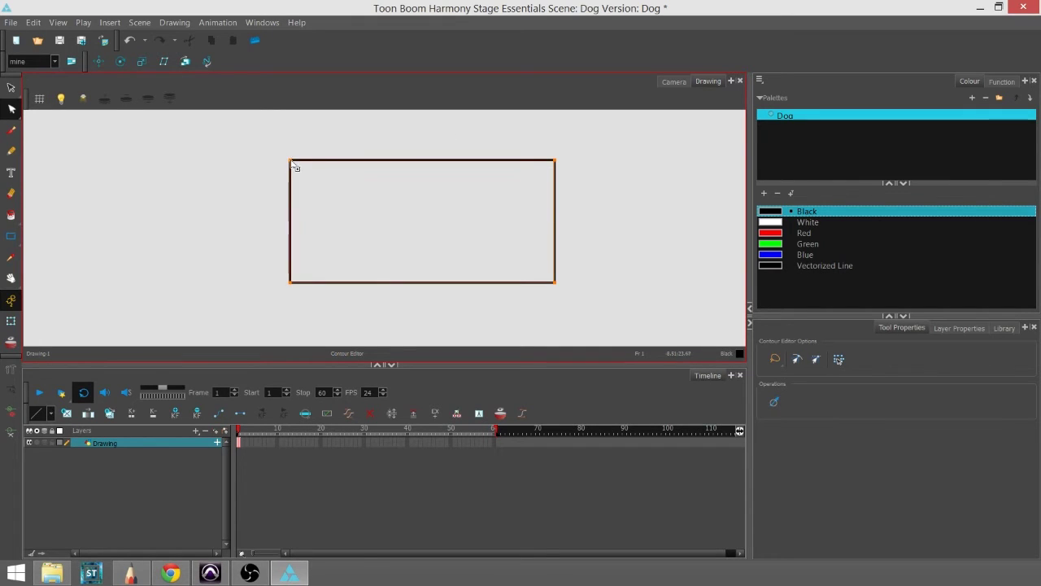
pyautogui.moveTo(292, 164); pyautogui.dragTo(215, 155)
pyautogui.moveTo(287, 284); pyautogui.dragTo(345, 257)
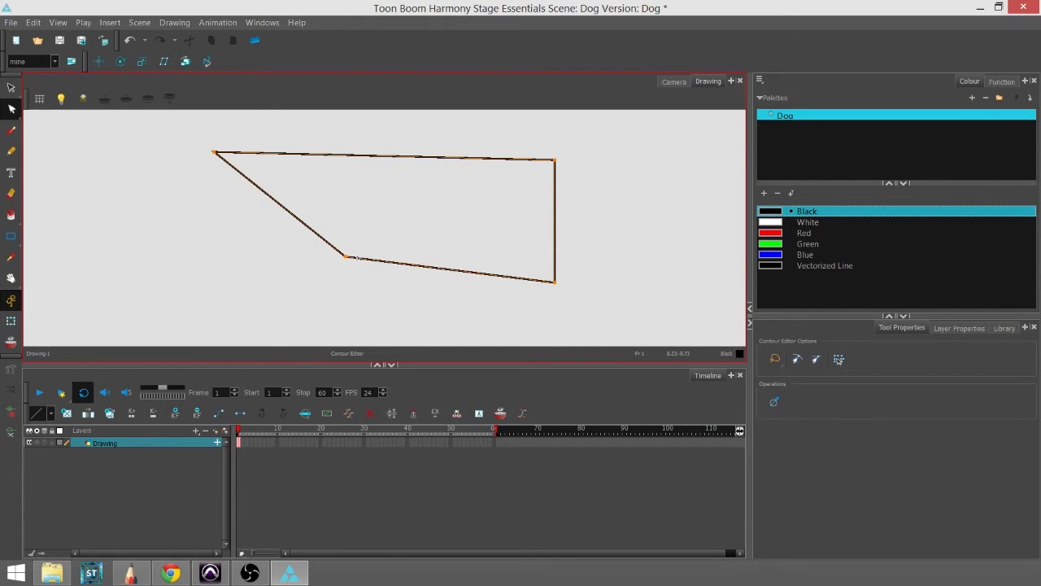
pyautogui.moveTo(556, 160); pyautogui.dragTo(624, 135)
pyautogui.moveTo(557, 284); pyautogui.dragTo(618, 318)
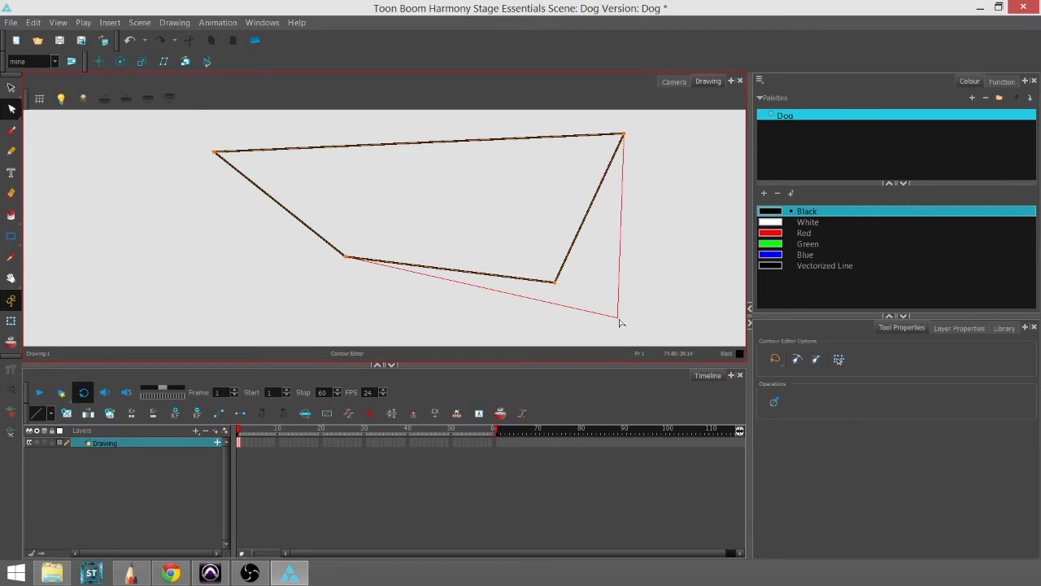
# Readjust all four corners into a slanted quadrilateral
pyautogui.moveTo(350, 261); pyautogui.dragTo(211, 304)
pyautogui.moveTo(215, 155); pyautogui.dragTo(243, 169)
pyautogui.moveTo(628, 136); pyautogui.dragTo(653, 164)
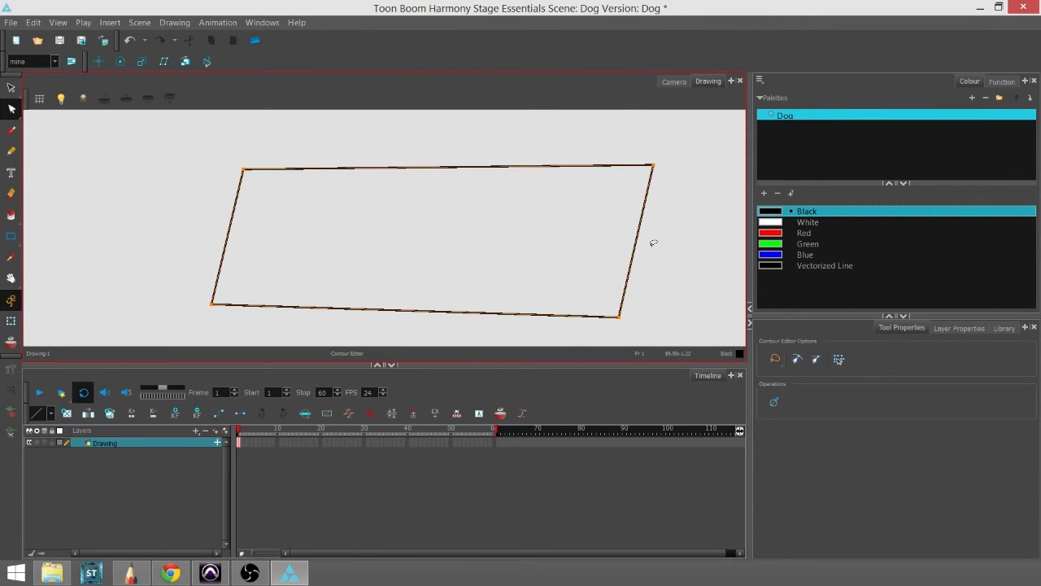
pyautogui.moveTo(621, 318); pyautogui.dragTo(683, 305)
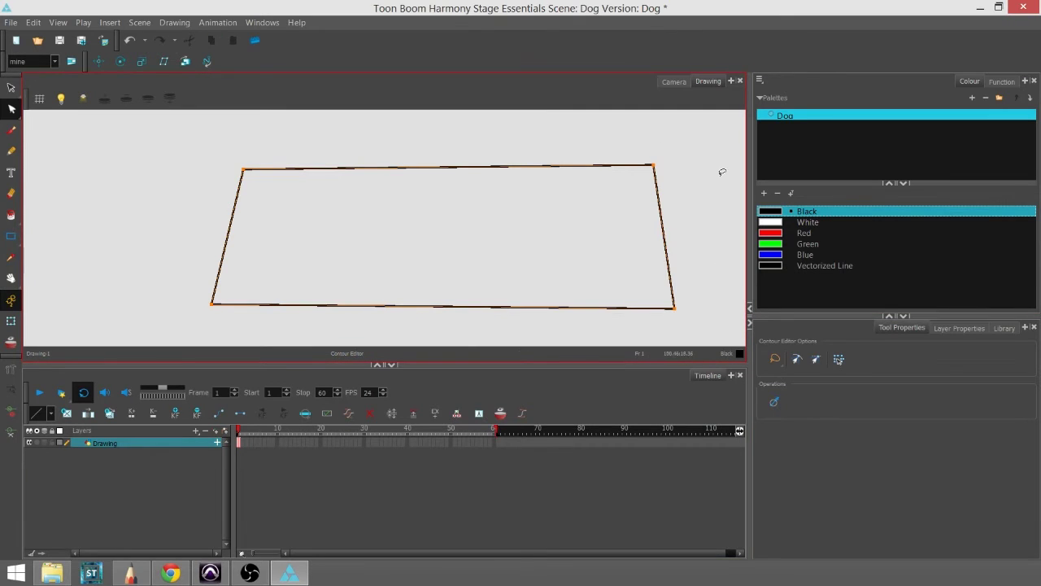
# Delete the quadrilateral's points and leftover diagonal line to empty the canvas
pyautogui.moveTo(721, 169); pyautogui.dragTo(204, 314)
pyautogui.rightClick(350, 182)
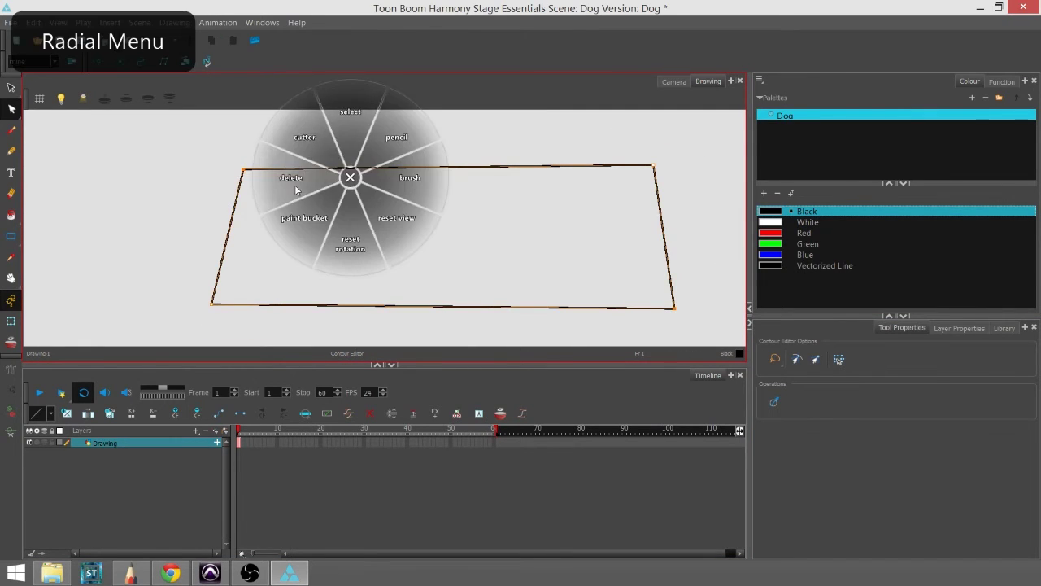
pyautogui.click(350, 244)
pyautogui.moveTo(236, 138); pyautogui.dragTo(440, 342)
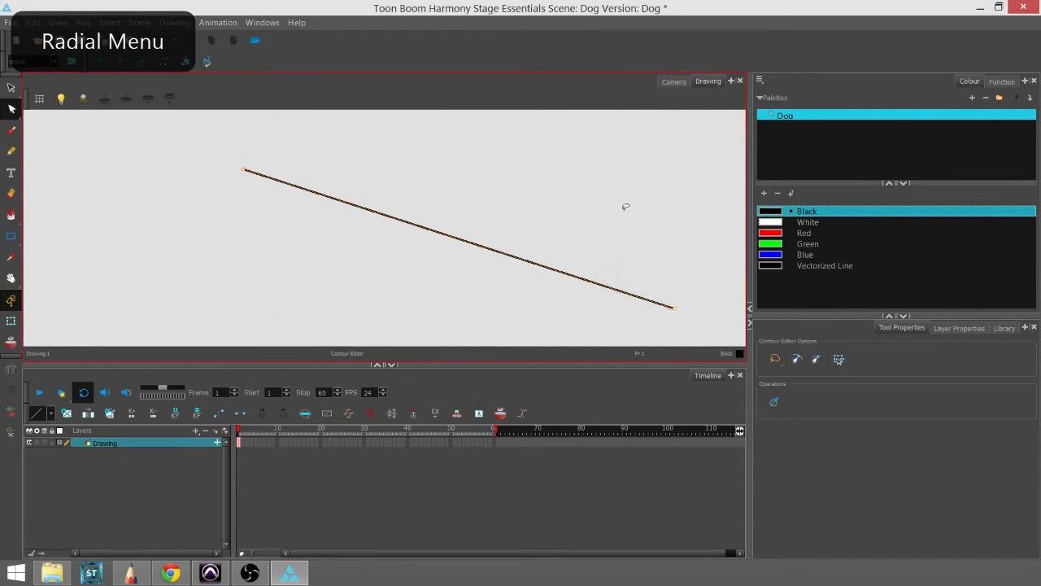
pyautogui.press('Delete')
pyautogui.click(11, 257)
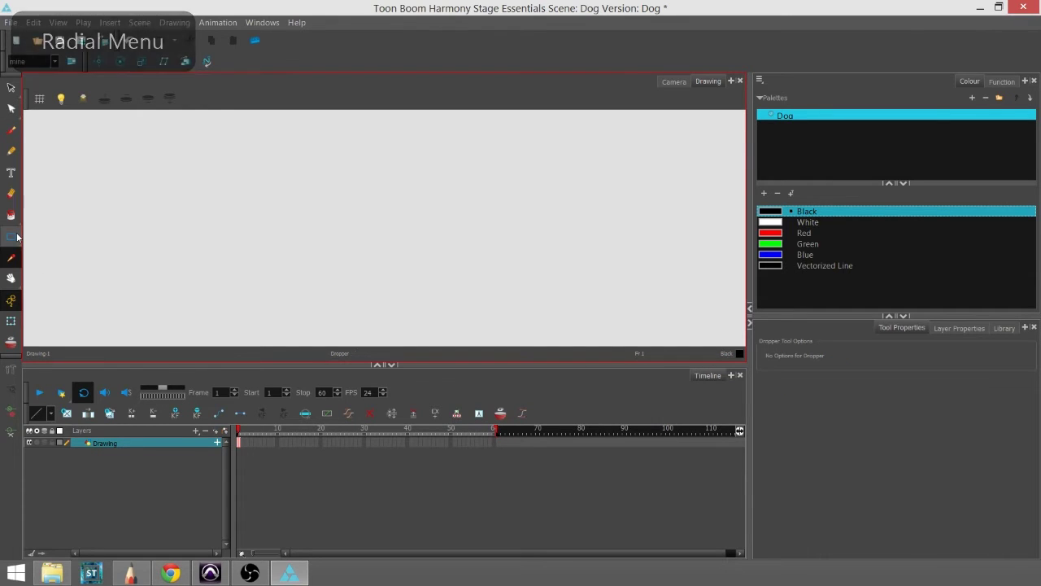
pyautogui.click(12, 237)
# Draw an ellipse and two circles with the Ellipse tool, then undo them
pyautogui.click(67, 263)
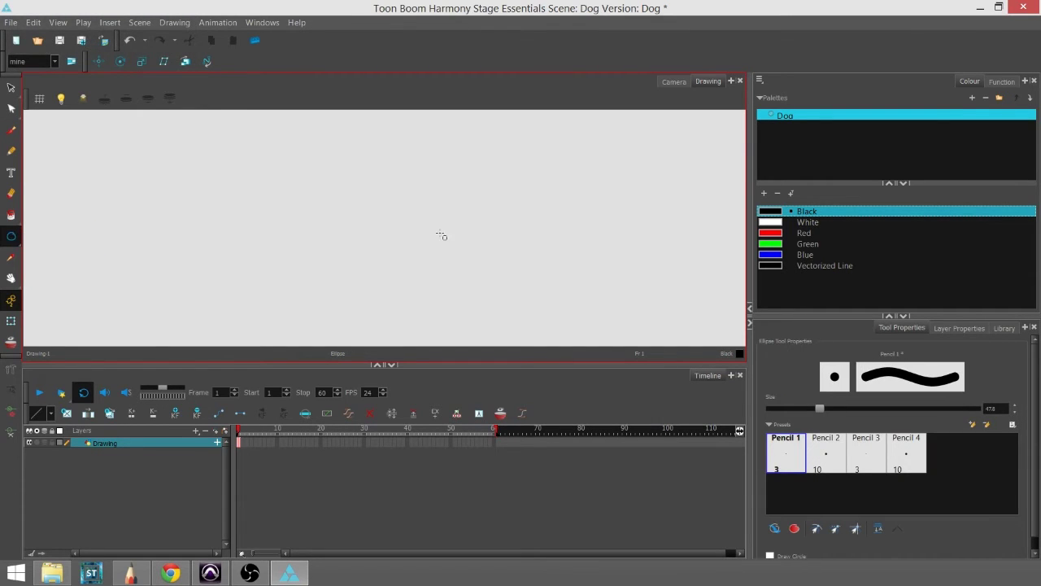
pyautogui.moveTo(255, 162); pyautogui.dragTo(488, 314)
pyautogui.moveTo(641, 157); pyautogui.dragTo(512, 292)
pyautogui.moveTo(65, 154)
pyautogui.mouseDown()
pyautogui.moveTo(224, 158)
pyautogui.moveTo(195, 278)
pyautogui.mouseUp()
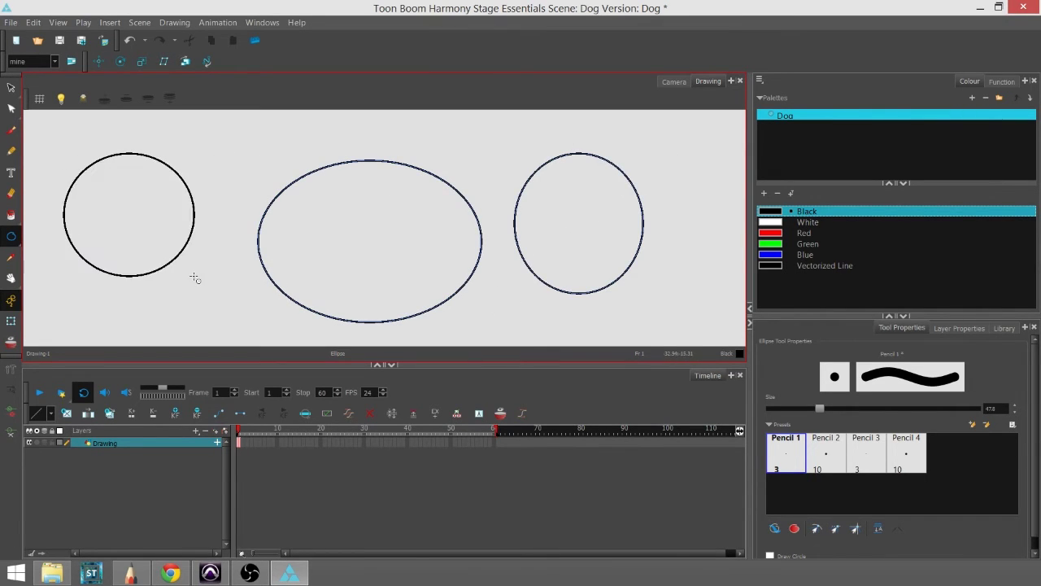
pyautogui.hotkey('ctrl', 'z')
pyautogui.hotkey('ctrl', 'z')
pyautogui.hotkey('ctrl', 'z')
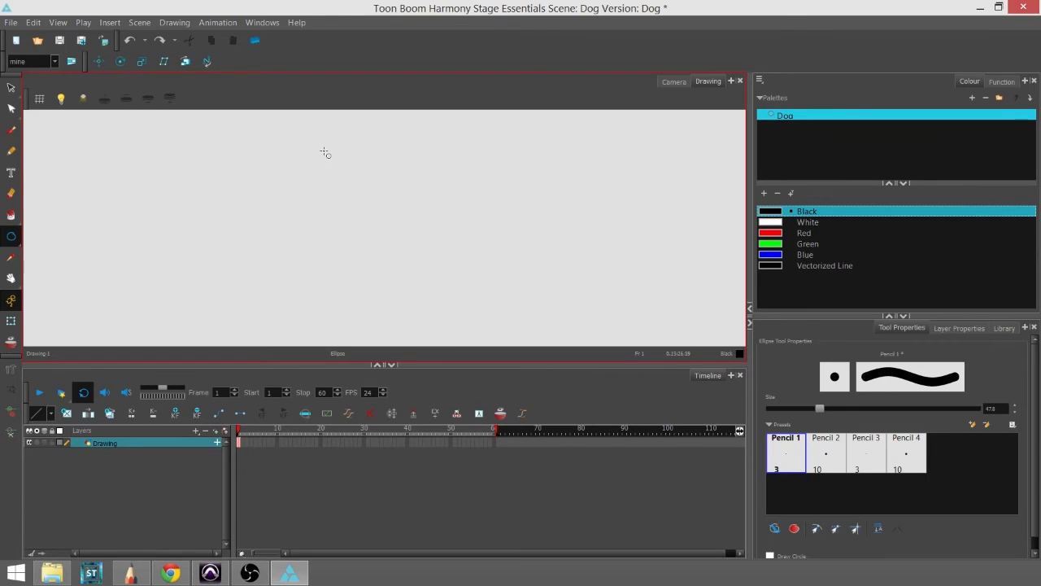
# Draw two more circles, undo them, and draw one circle on the left half
pyautogui.moveTo(293, 159); pyautogui.dragTo(470, 286)
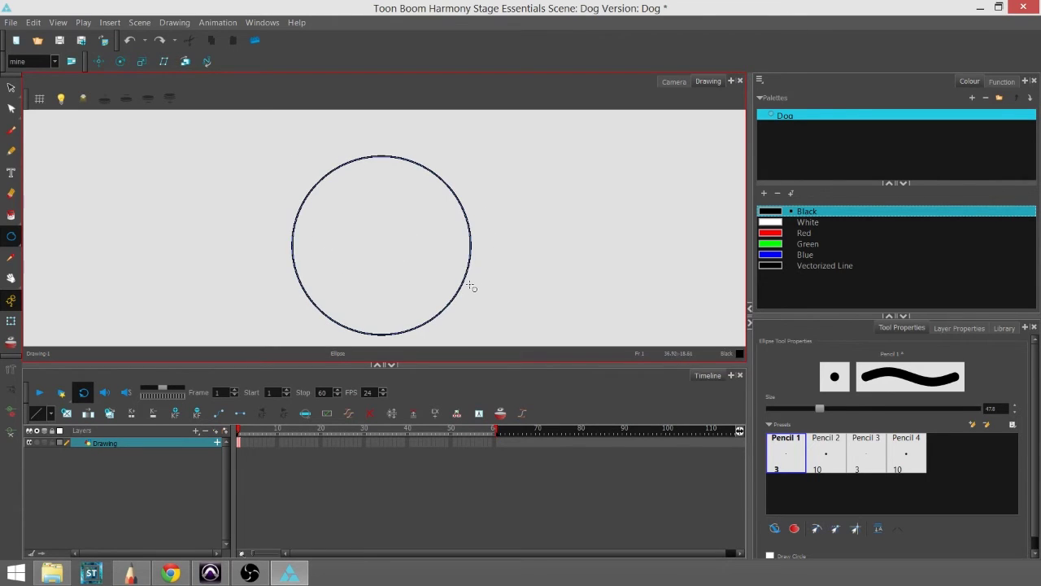
pyautogui.moveTo(538, 153)
pyautogui.mouseDown()
pyautogui.moveTo(650, 309)
pyautogui.moveTo(630, 318)
pyautogui.moveTo(655, 171)
pyautogui.moveTo(673, 302)
pyautogui.moveTo(665, 265)
pyautogui.mouseUp()
pyautogui.hotkey('ctrl', 'z')
pyautogui.hotkey('ctrl', 'z')
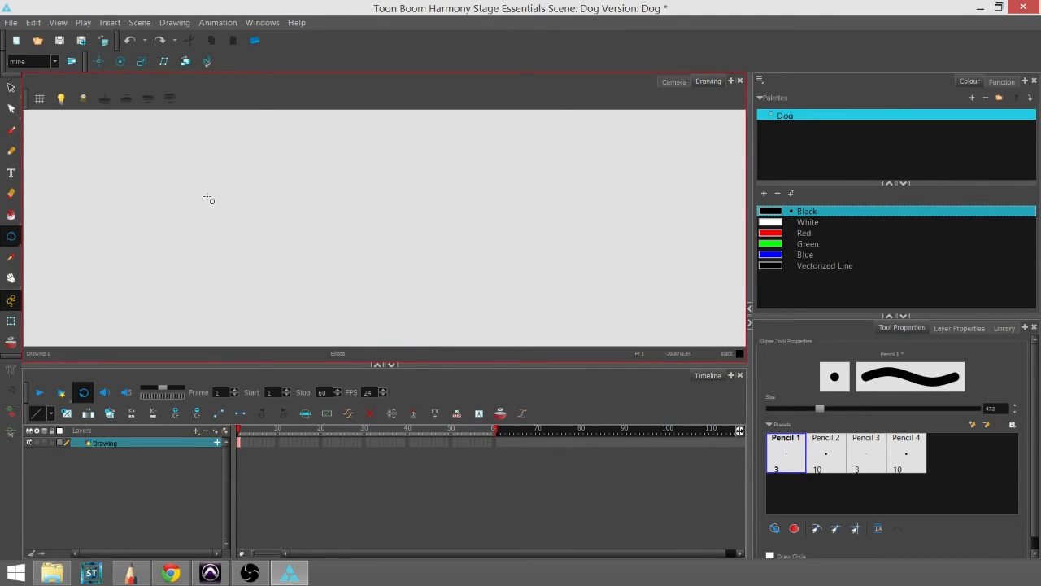
pyautogui.moveTo(223, 161)
pyautogui.mouseDown()
pyautogui.moveTo(456, 326)
pyautogui.moveTo(405, 324)
pyautogui.mouseUp()
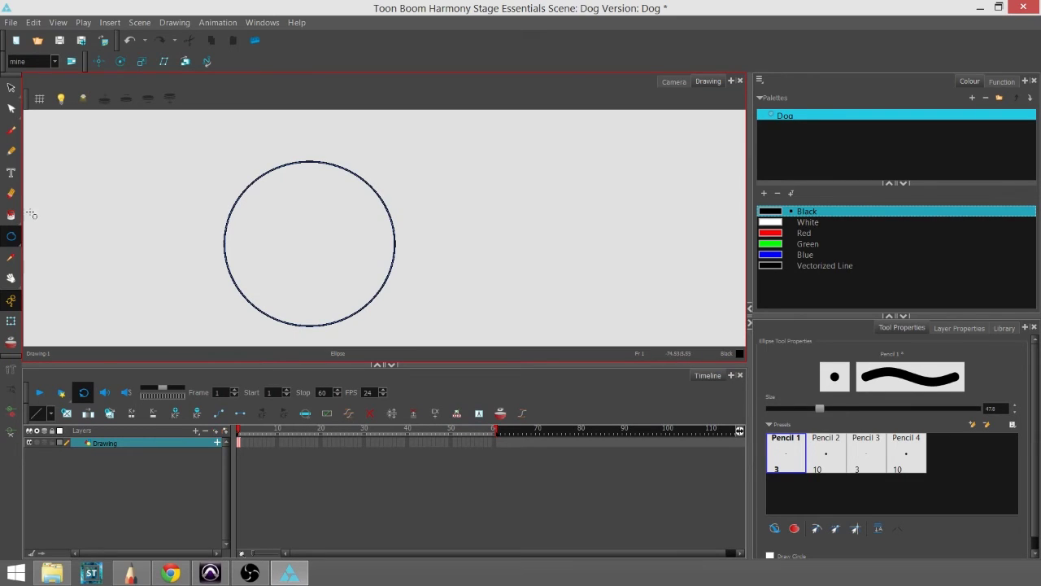
pyautogui.click(11, 108)
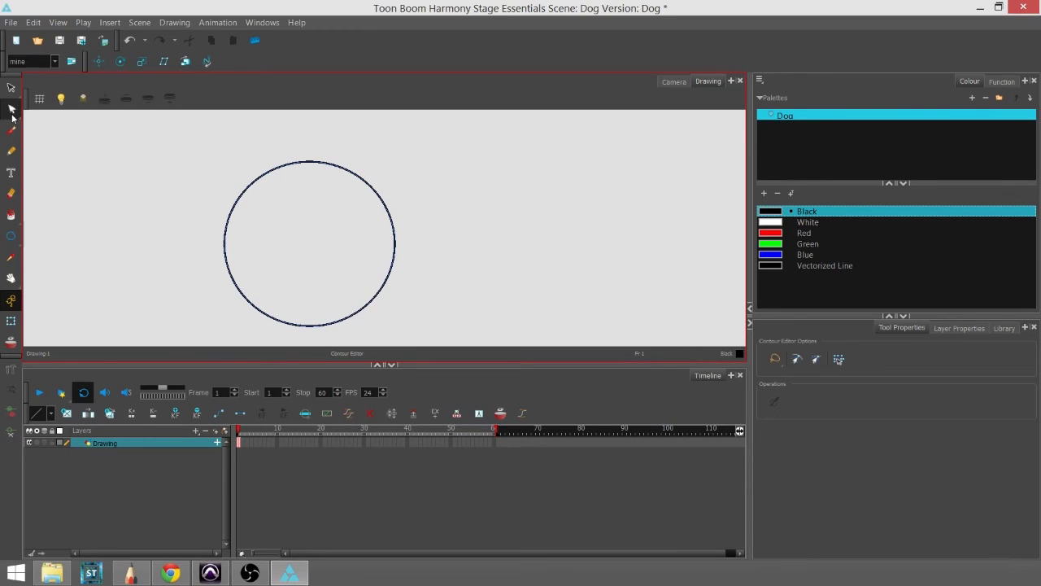
# Drag the circle's contour points and handles into an elongated outline with a long right tip
pyautogui.click(351, 179)
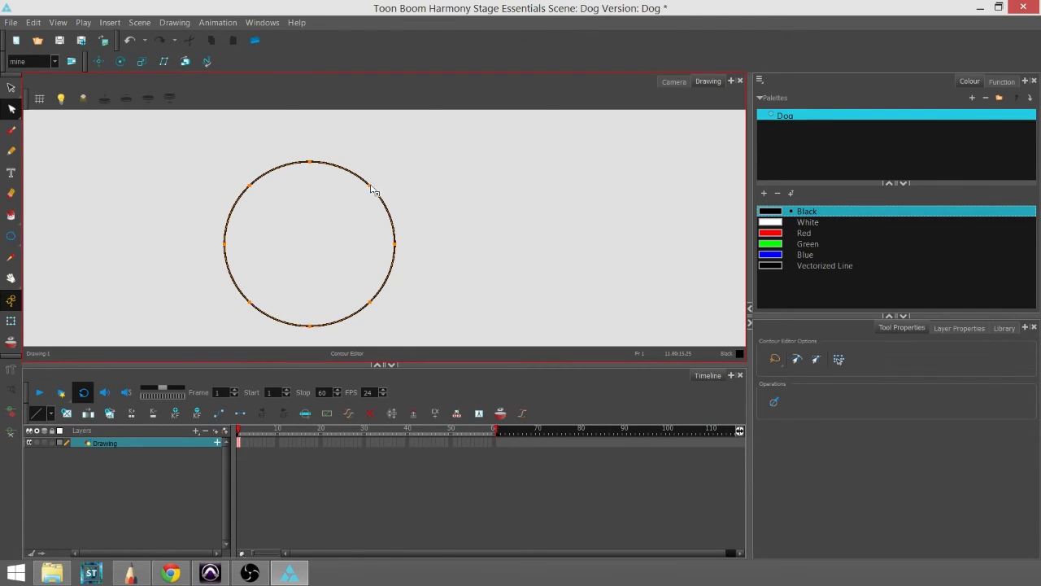
pyautogui.moveTo(371, 189); pyautogui.dragTo(450, 148)
pyautogui.moveTo(396, 246); pyautogui.dragTo(503, 268)
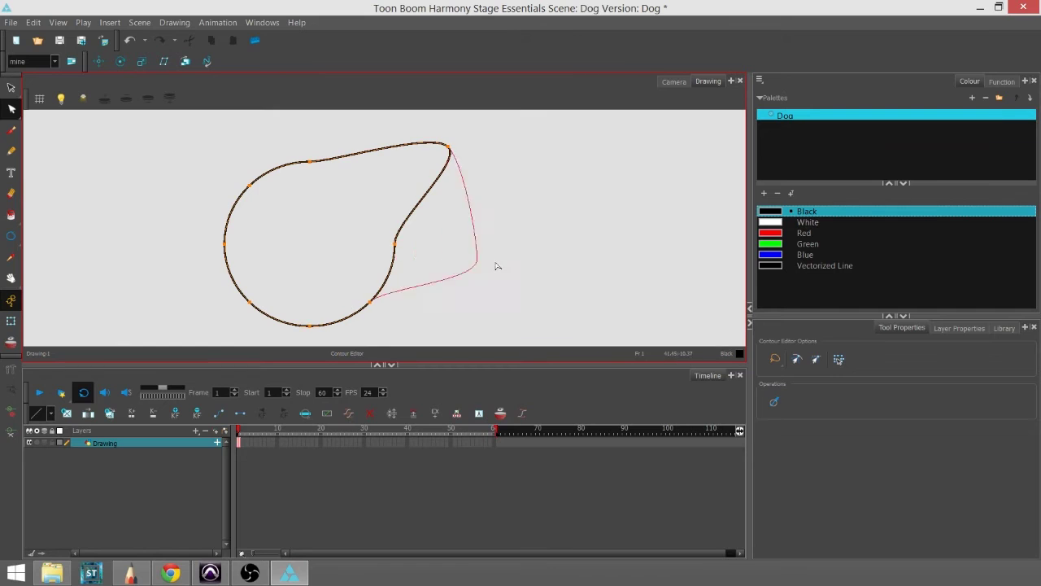
pyautogui.moveTo(371, 305); pyautogui.dragTo(596, 291)
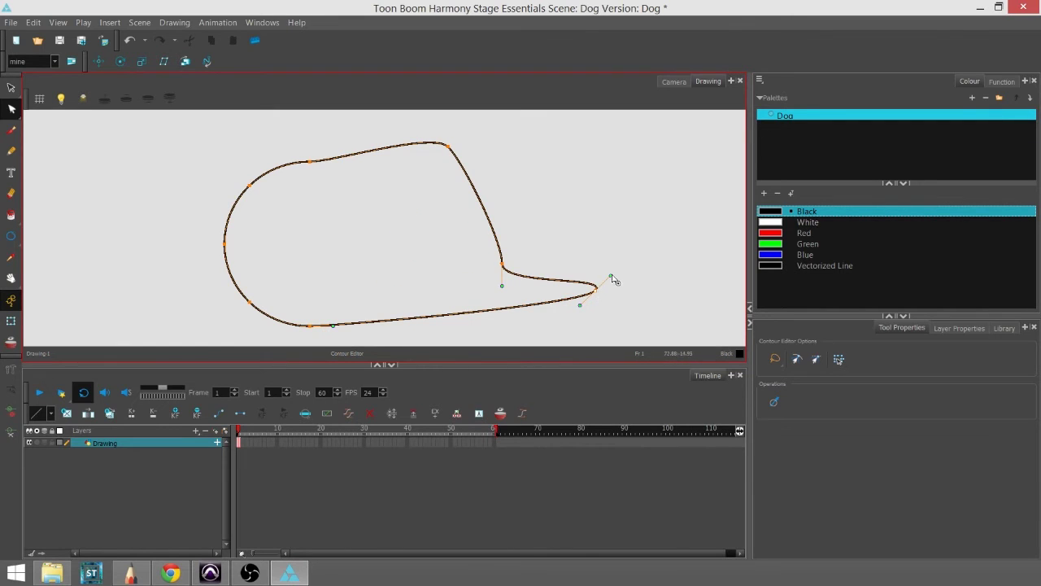
pyautogui.moveTo(611, 278)
pyautogui.mouseDown()
pyautogui.moveTo(672, 329)
pyautogui.moveTo(643, 315)
pyautogui.mouseUp()
pyautogui.moveTo(543, 175); pyautogui.dragTo(629, 235)
pyautogui.moveTo(503, 288); pyautogui.dragTo(545, 290)
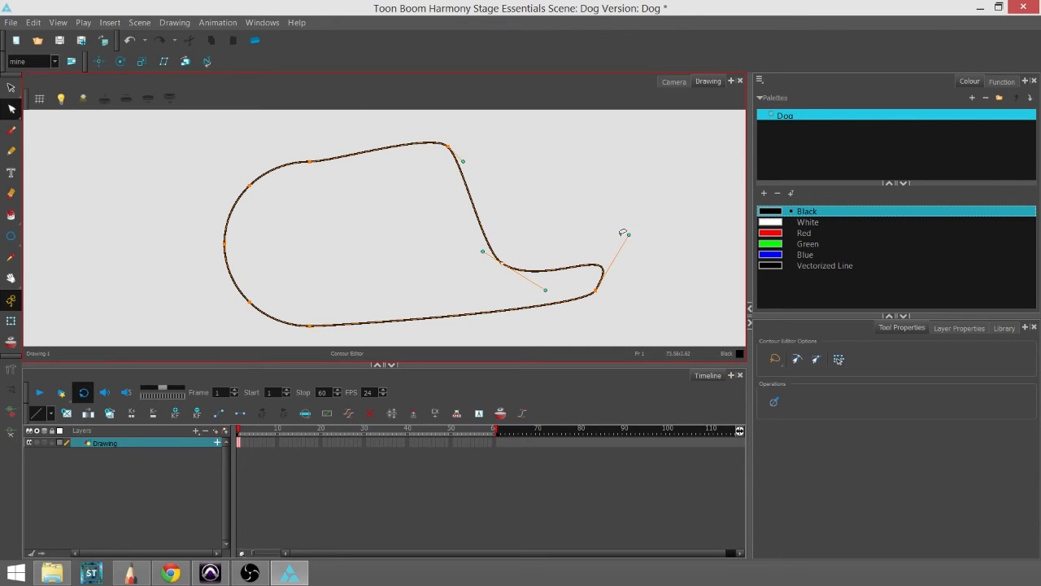
pyautogui.hotkey('alt', 'shift', 'space')
pyautogui.click(560, 157)
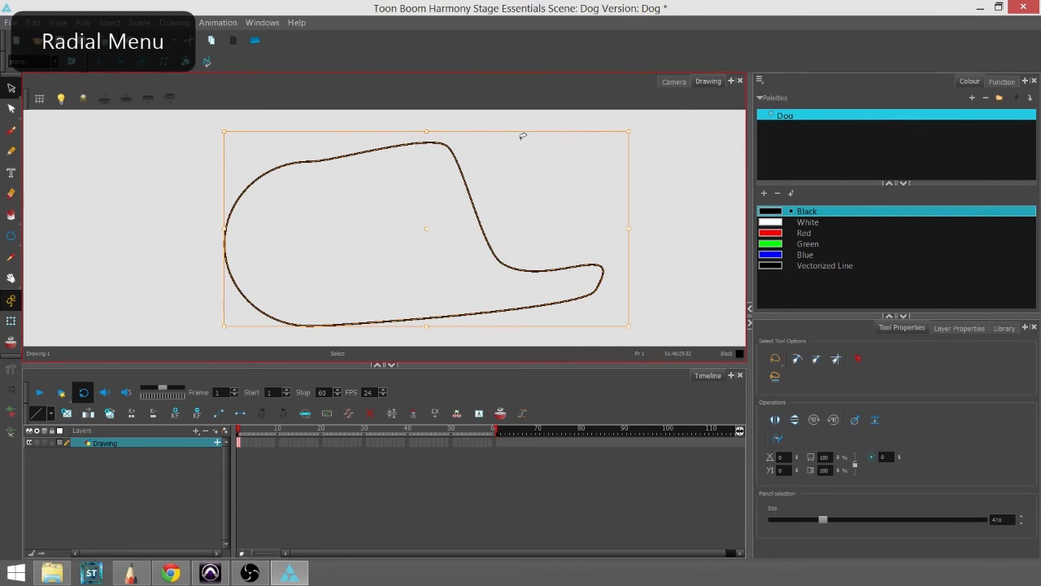
# Skew and scale the outline with the bounding-box handles, then restore its shape
pyautogui.moveTo(488, 130); pyautogui.dragTo(587, 132)
pyautogui.moveTo(469, 131); pyautogui.dragTo(471, 164)
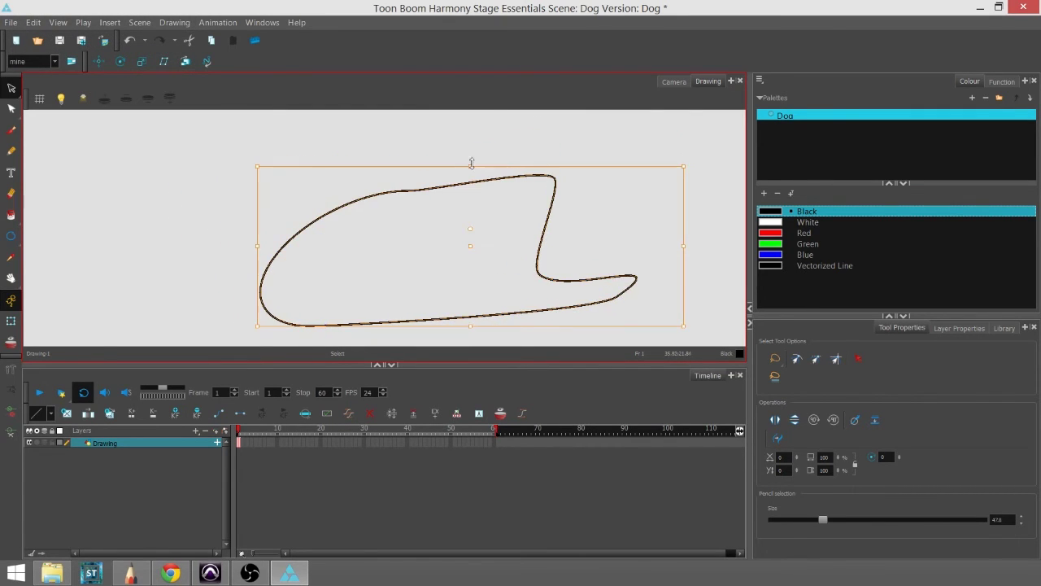
pyautogui.moveTo(538, 164); pyautogui.dragTo(475, 158)
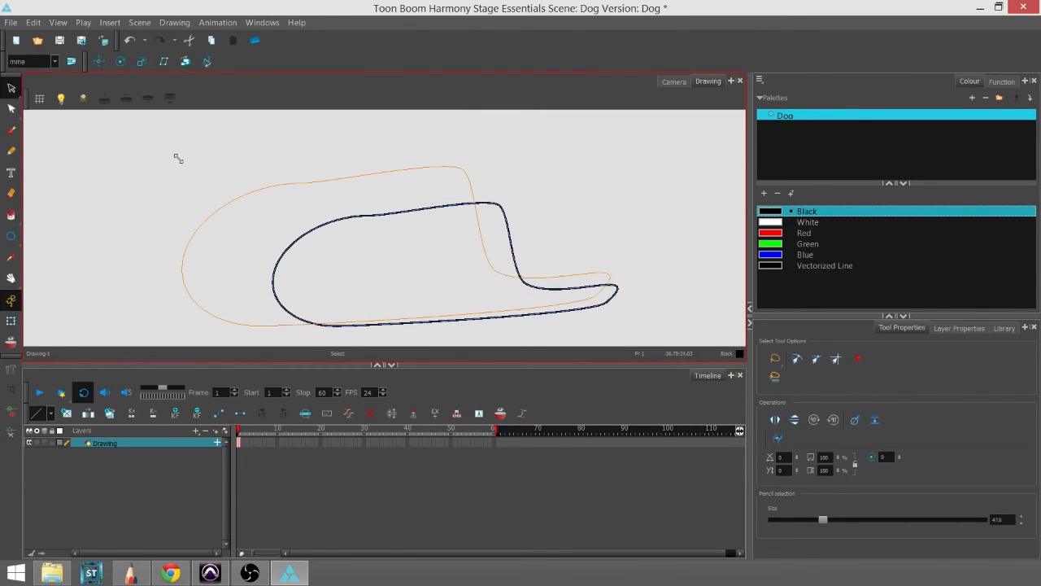
pyautogui.moveTo(236, 167); pyautogui.dragTo(178, 157)
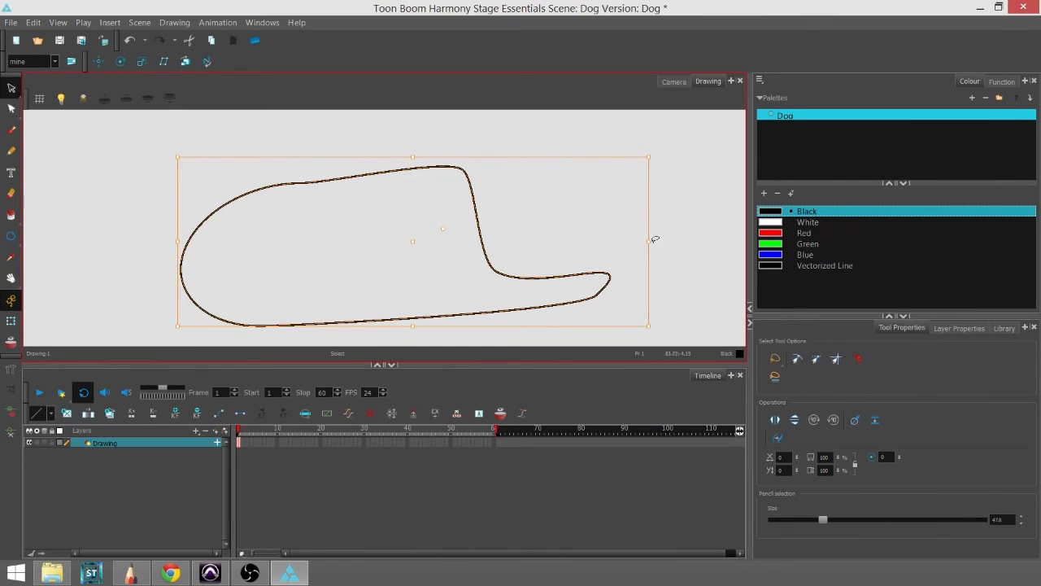
pyautogui.moveTo(652, 227); pyautogui.dragTo(650, 183)
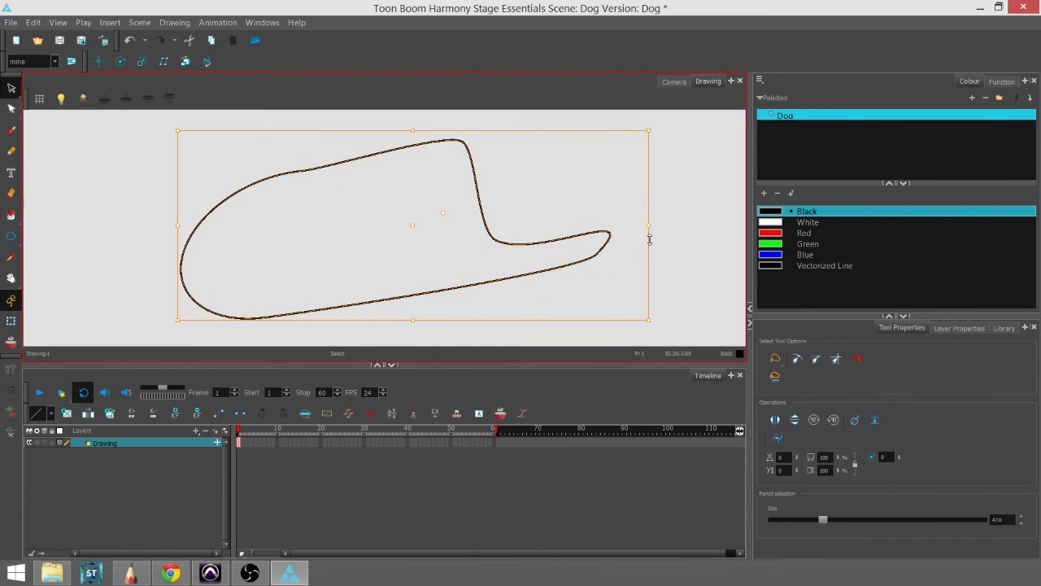
pyautogui.moveTo(650, 238); pyautogui.dragTo(649, 259)
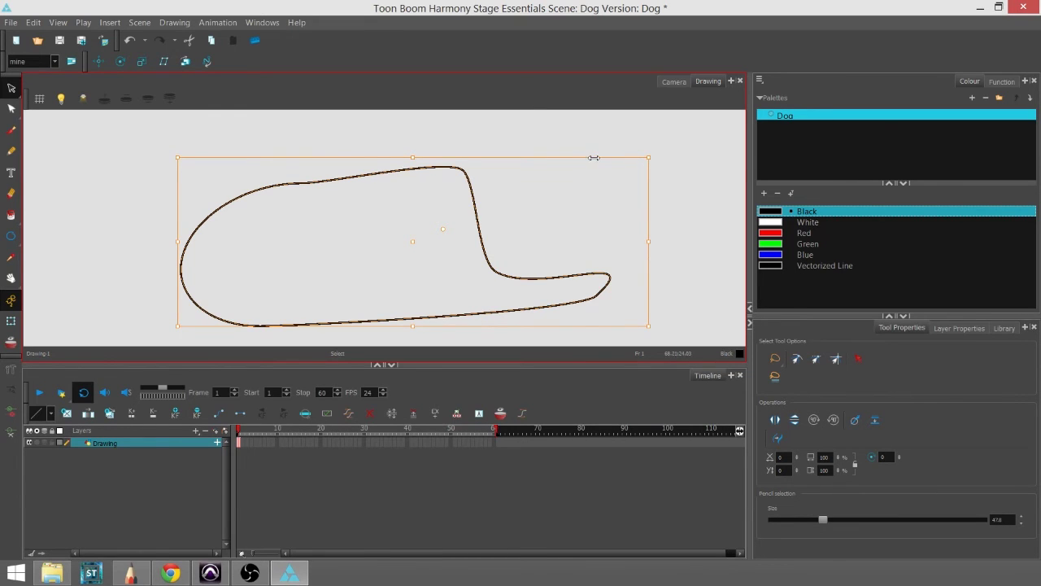
pyautogui.moveTo(594, 158)
pyautogui.mouseDown()
pyautogui.moveTo(642, 158)
pyautogui.moveTo(577, 157)
pyautogui.mouseUp()
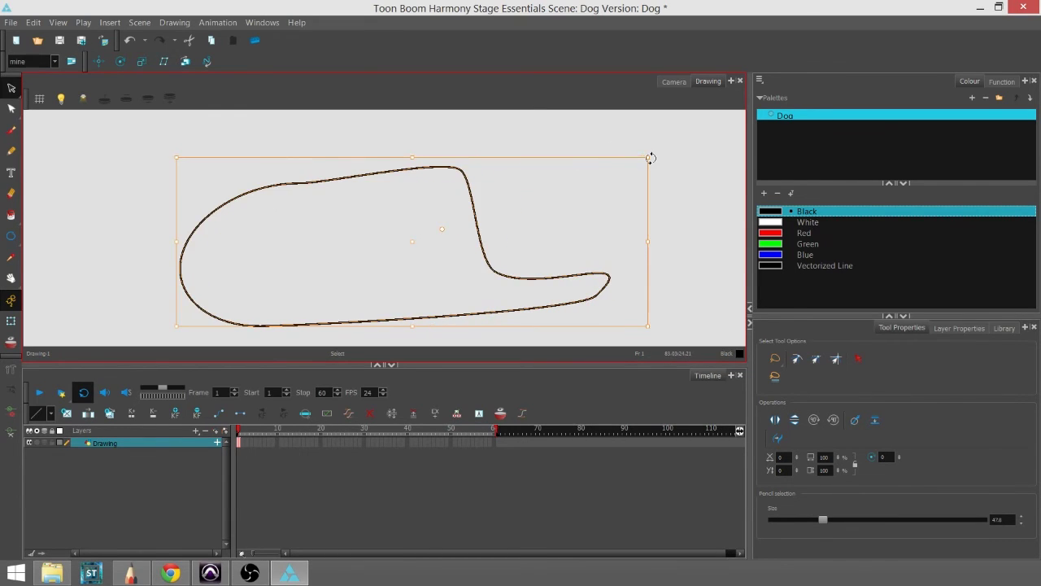
# Rotate the outline slightly counter-clockwise and squeeze it narrower horizontally
pyautogui.moveTo(650, 158); pyautogui.dragTo(708, 178)
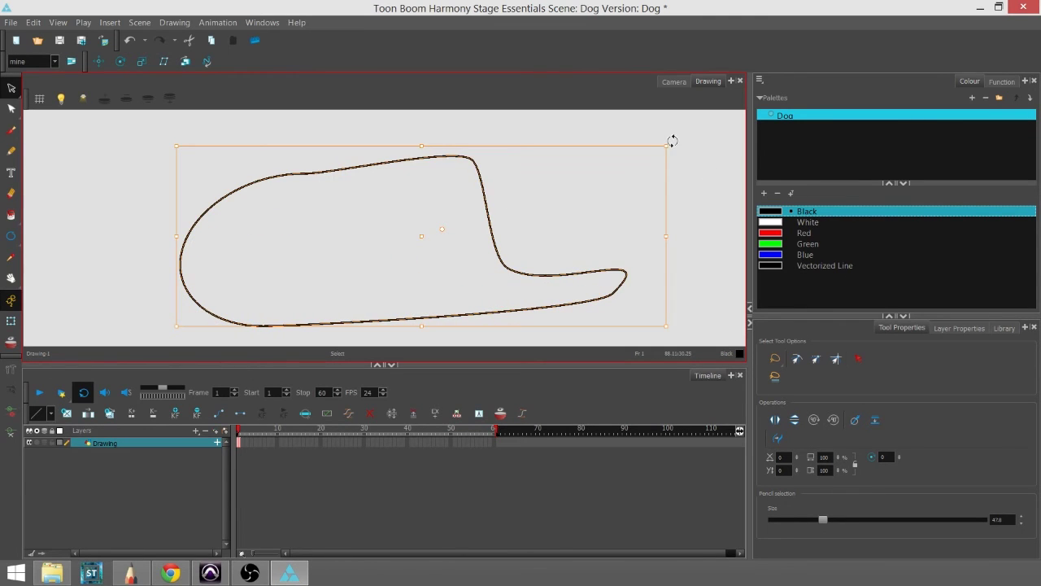
pyautogui.moveTo(675, 139)
pyautogui.mouseDown()
pyautogui.moveTo(659, 118)
pyautogui.moveTo(681, 224)
pyautogui.mouseUp()
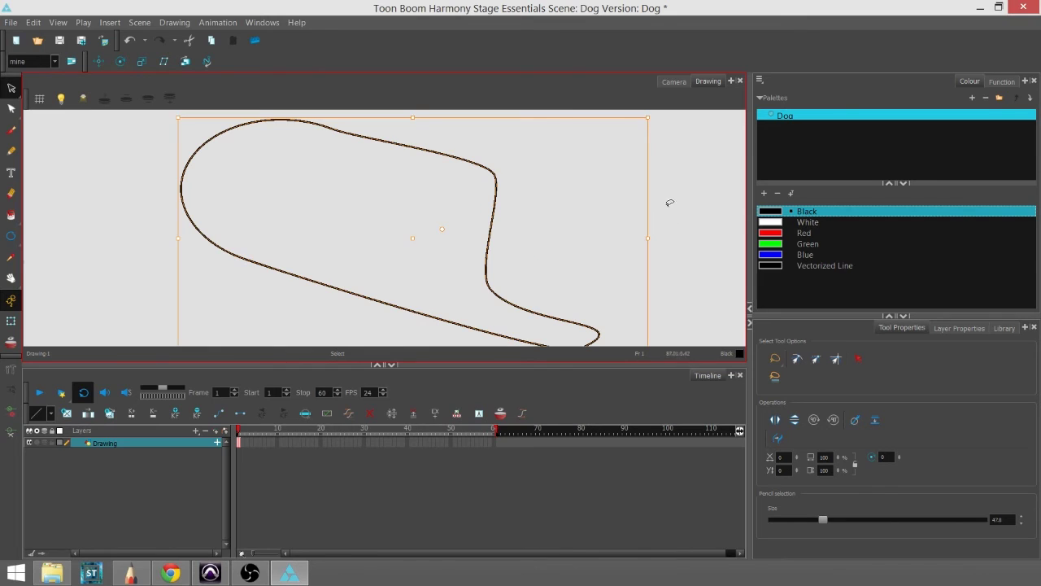
pyautogui.moveTo(653, 118); pyautogui.dragTo(618, 85)
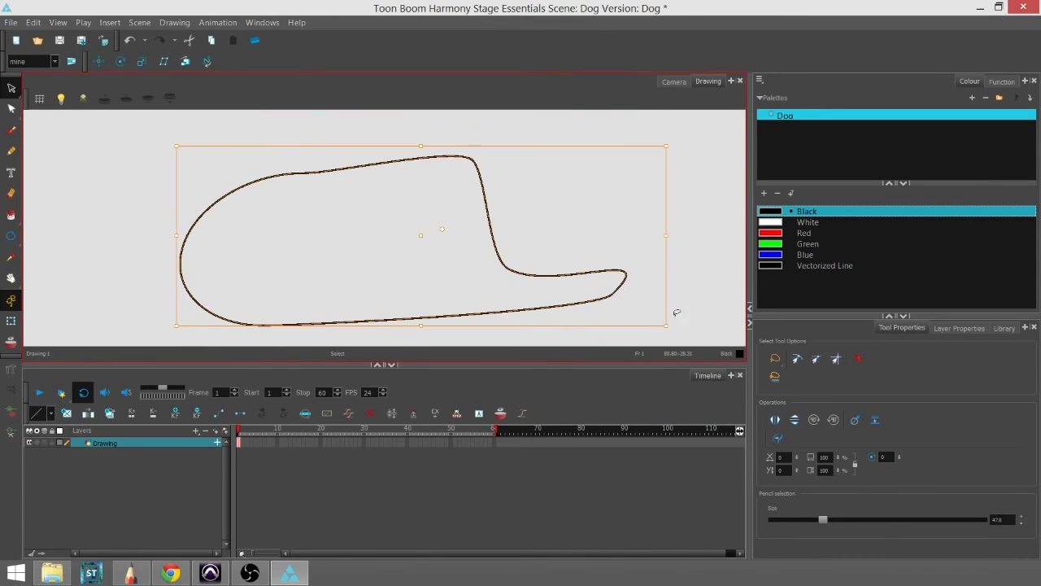
pyautogui.moveTo(662, 237); pyautogui.dragTo(582, 237)
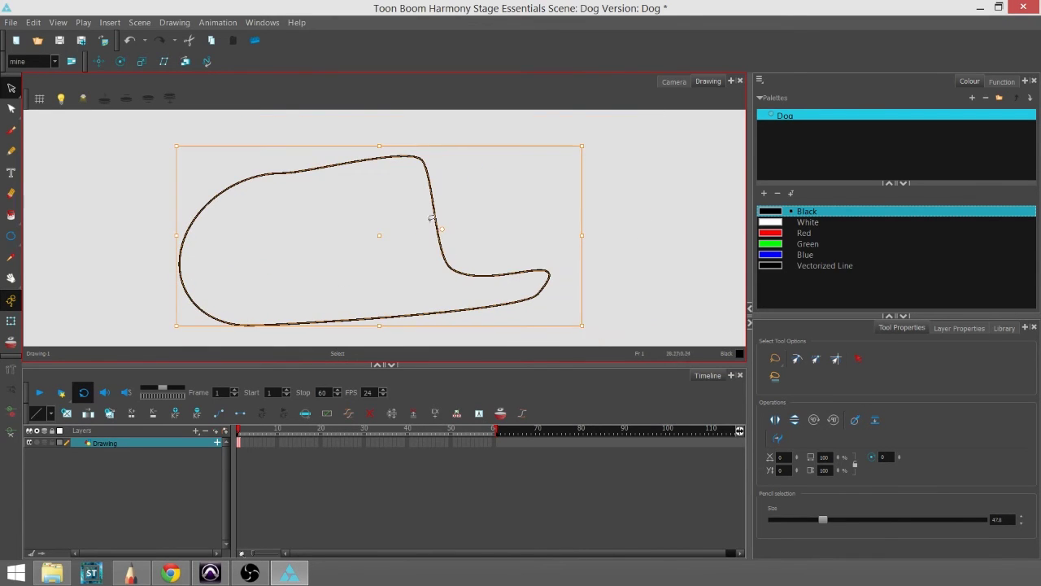
pyautogui.moveTo(457, 196)
pyautogui.mouseDown()
pyautogui.moveTo(591, 237)
pyautogui.moveTo(566, 209)
pyautogui.mouseUp()
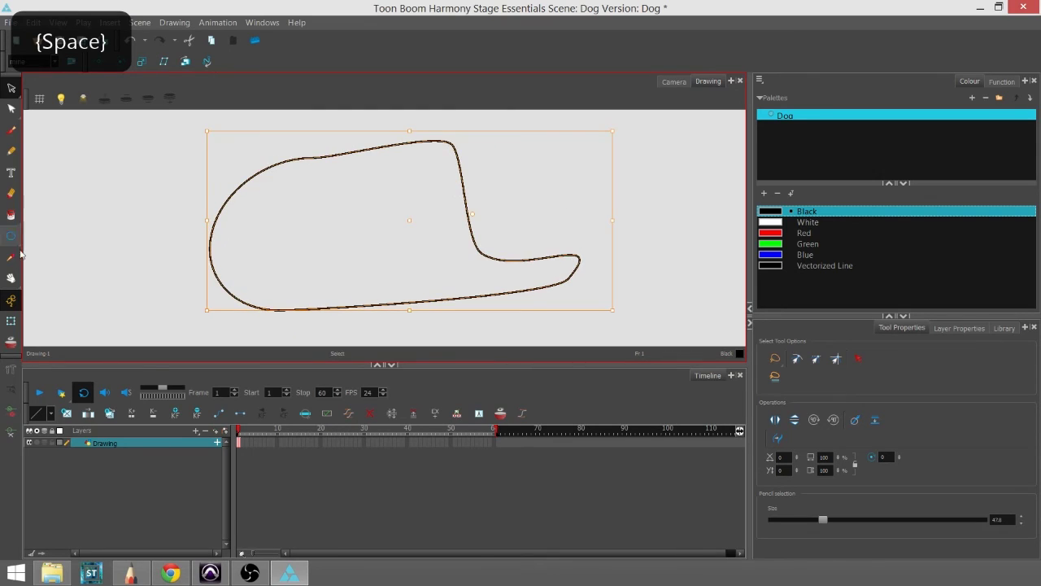
pyautogui.moveTo(16, 234); pyautogui.dragTo(61, 244)
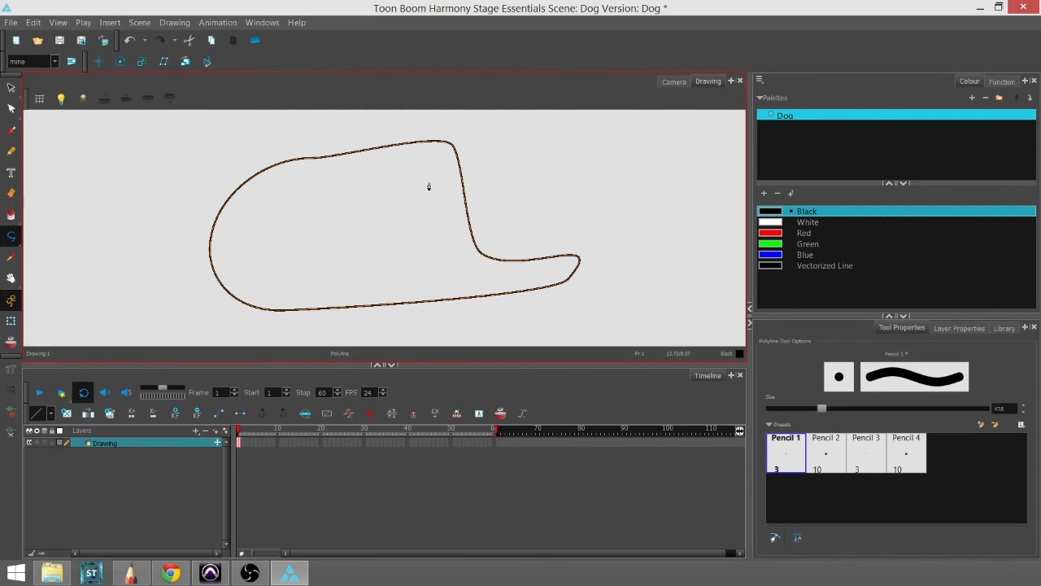
# Select all and delete the old outline from the Dog drawing
pyautogui.hotkey('alt', 's')
pyautogui.hotkey('ctrl', 'a')
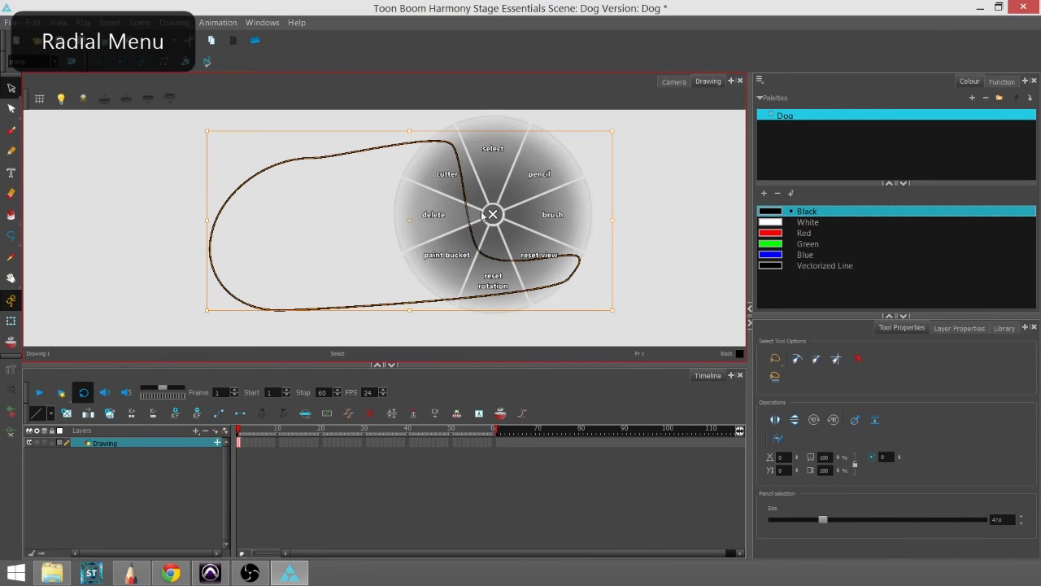
pyautogui.press('Delete')
# Draw a closed polyline of curved and straight segments, ending at its start point
pyautogui.click(13, 235)
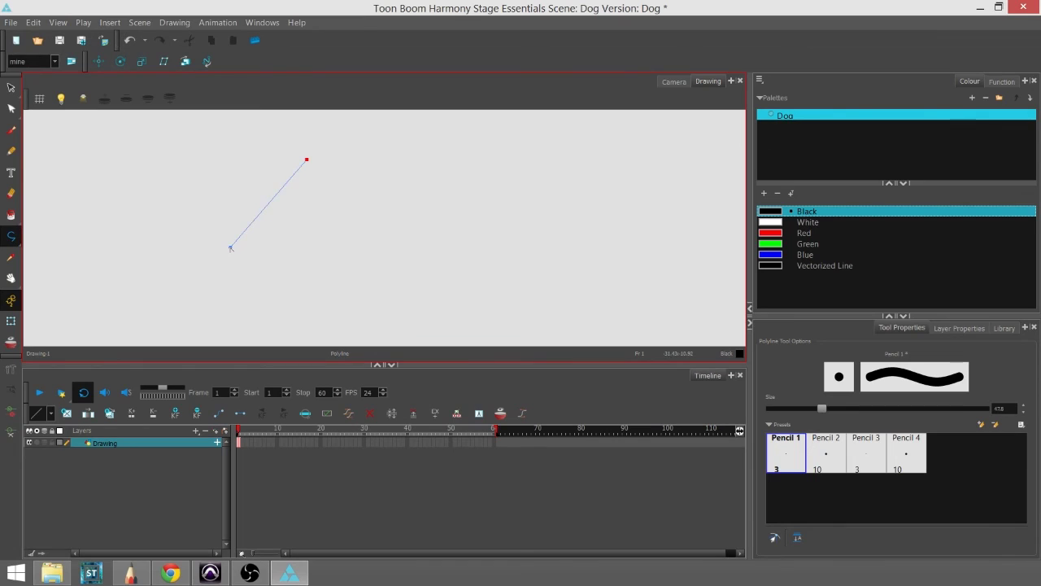
pyautogui.click(478, 279)
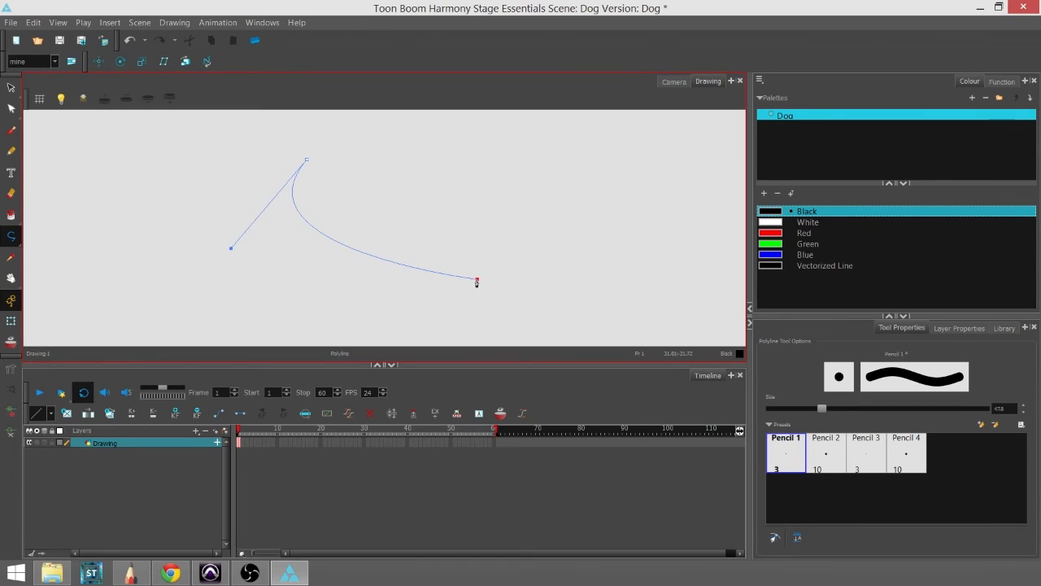
pyautogui.click(551, 169)
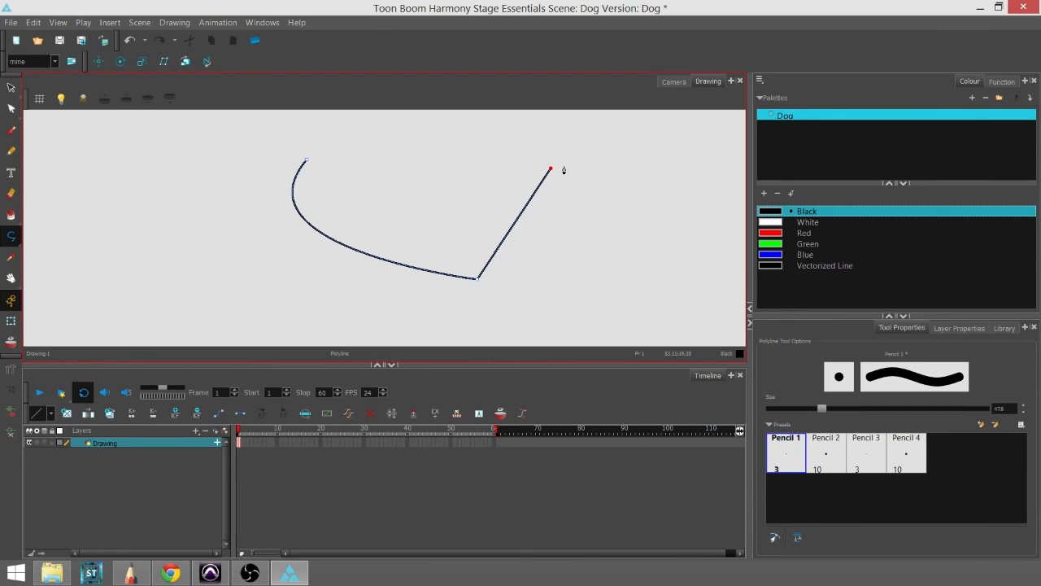
pyautogui.click(693, 227)
pyautogui.moveTo(693, 228); pyautogui.dragTo(686, 323)
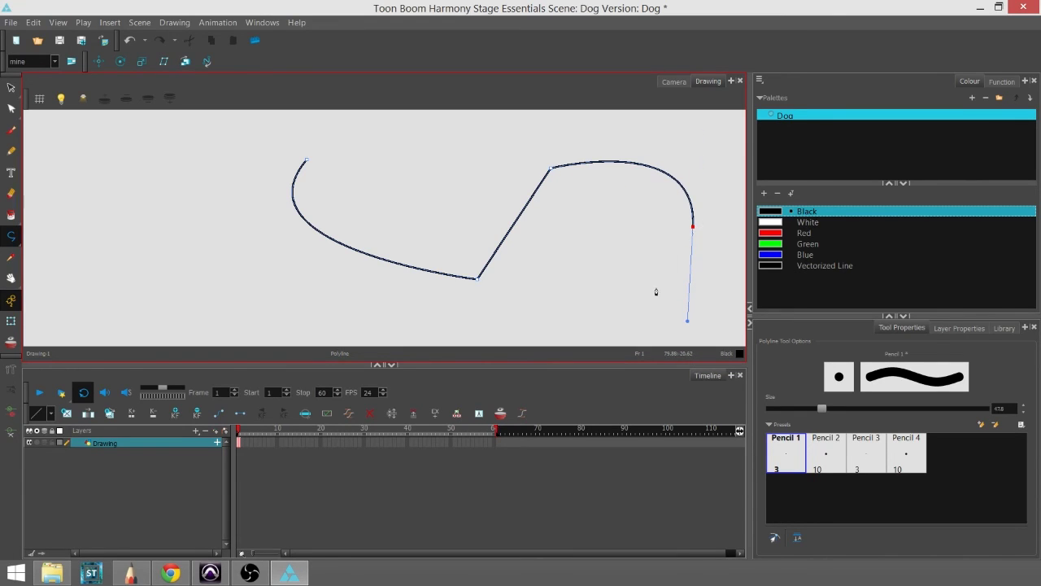
pyautogui.moveTo(265, 310); pyautogui.dragTo(340, 319)
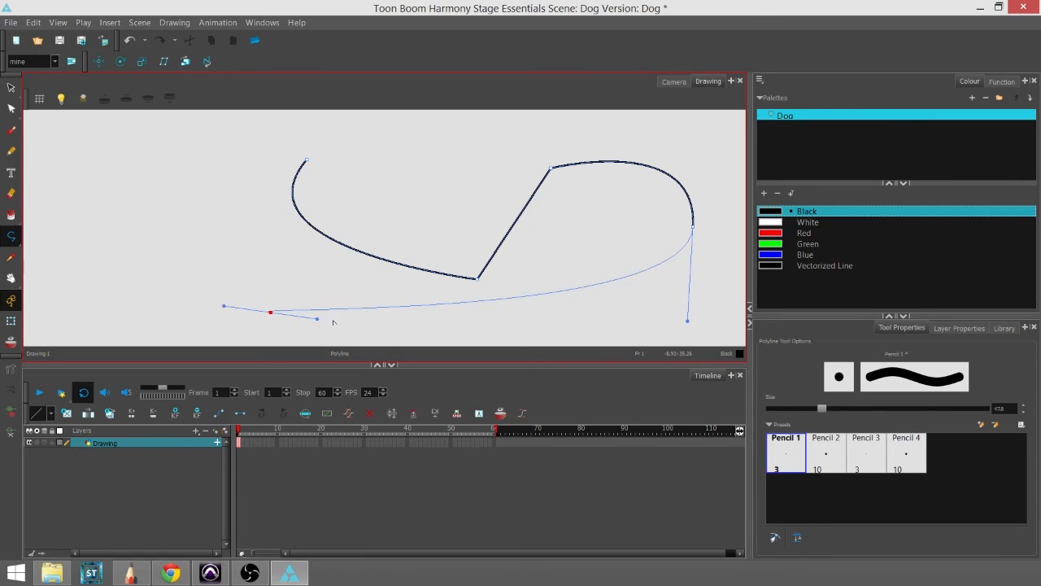
pyautogui.moveTo(230, 175); pyautogui.dragTo(276, 145)
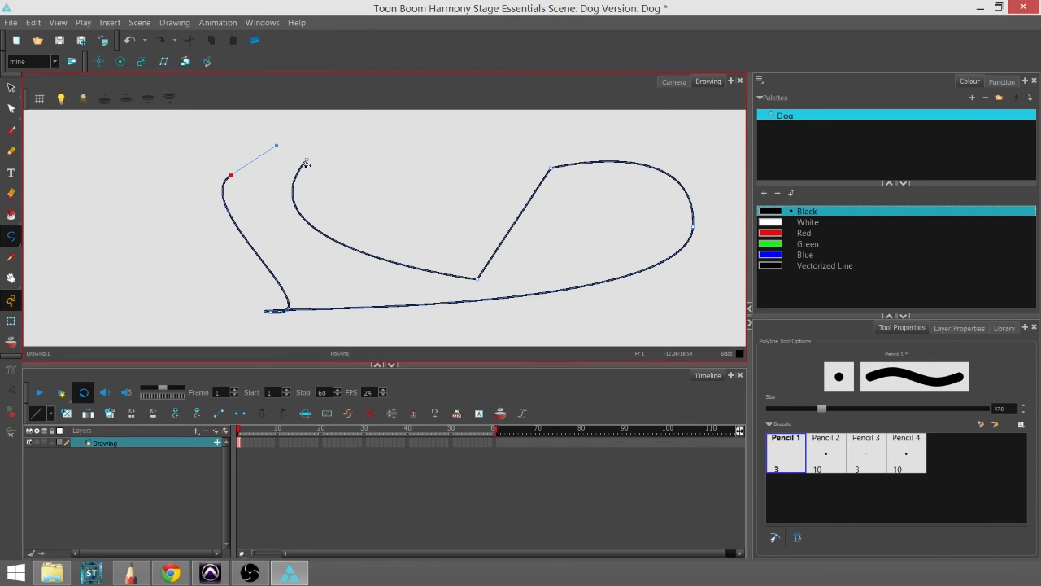
pyautogui.click(306, 162)
pyautogui.hotkey('alt', 'q')
# Select the polyline's stray pointed tip and delete its points via the radial menu
pyautogui.click(307, 160)
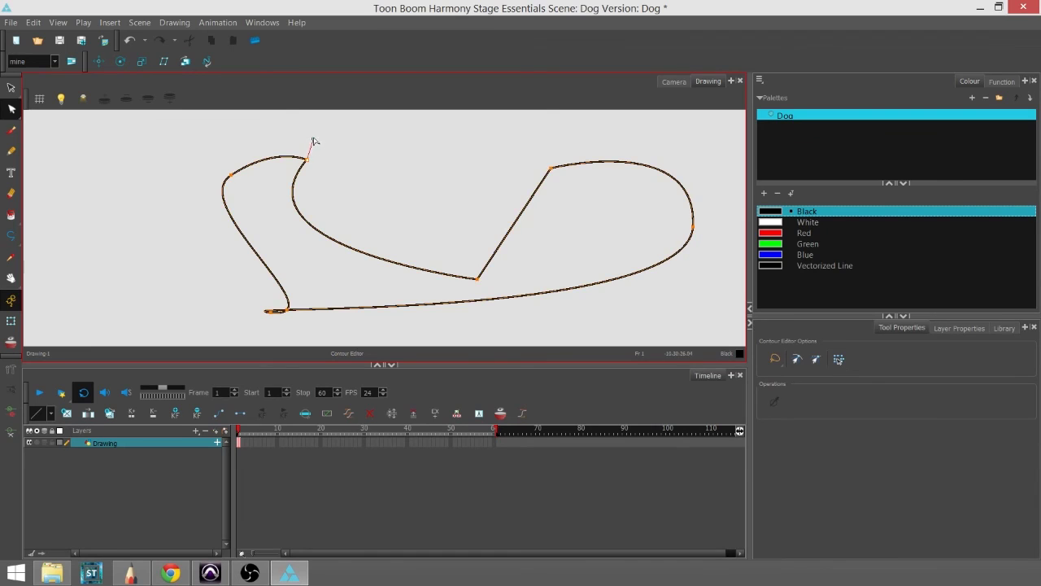
pyautogui.moveTo(314, 141)
pyautogui.mouseDown()
pyautogui.moveTo(335, 182)
pyautogui.moveTo(340, 143)
pyautogui.moveTo(314, 167)
pyautogui.mouseUp()
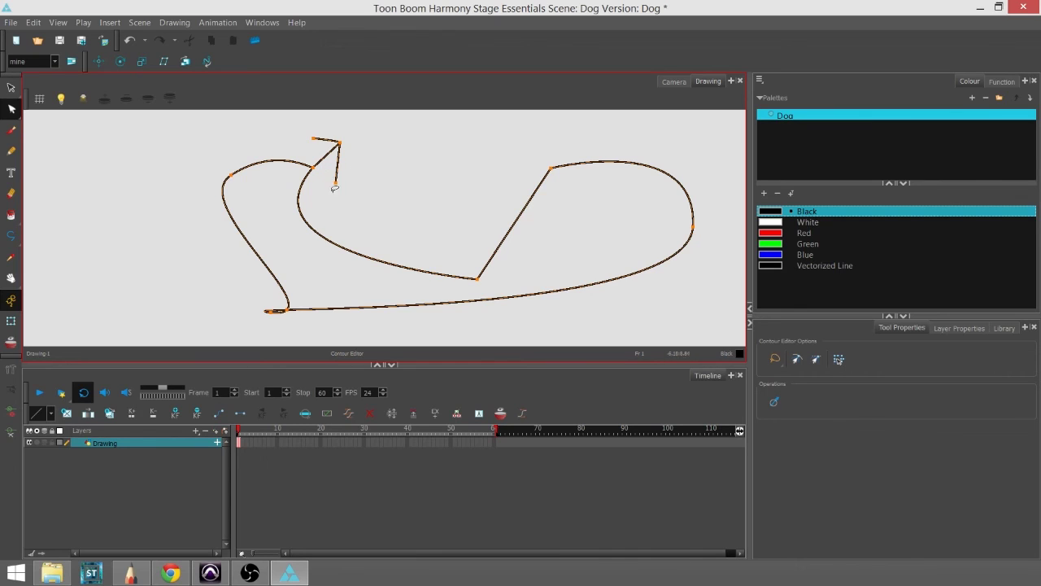
pyautogui.moveTo(324, 155); pyautogui.dragTo(344, 189)
pyautogui.moveTo(333, 123)
pyautogui.mouseDown()
pyautogui.moveTo(314, 132)
pyautogui.moveTo(376, 113)
pyautogui.mouseUp()
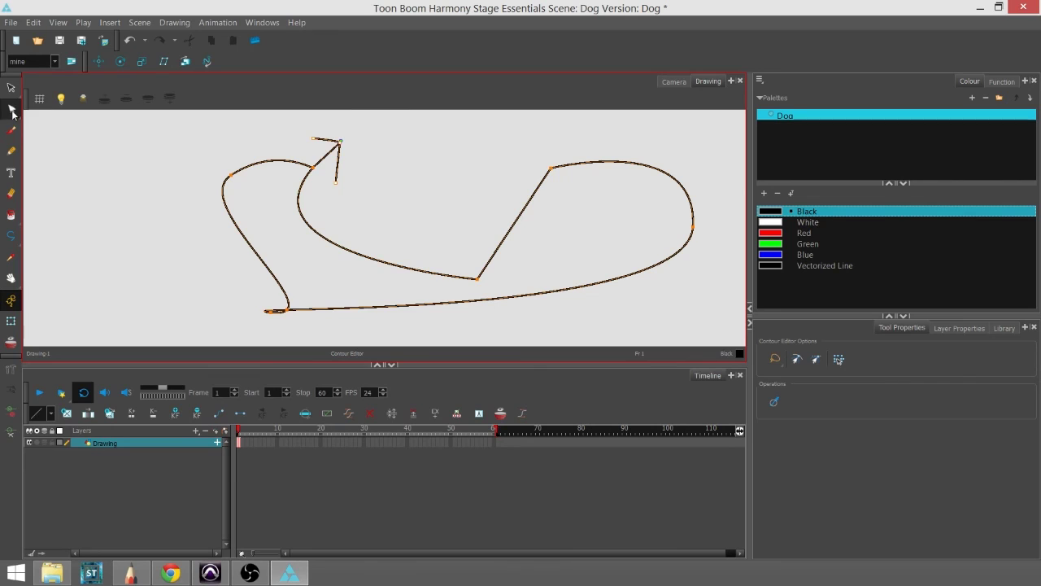
pyautogui.rightClick(377, 171)
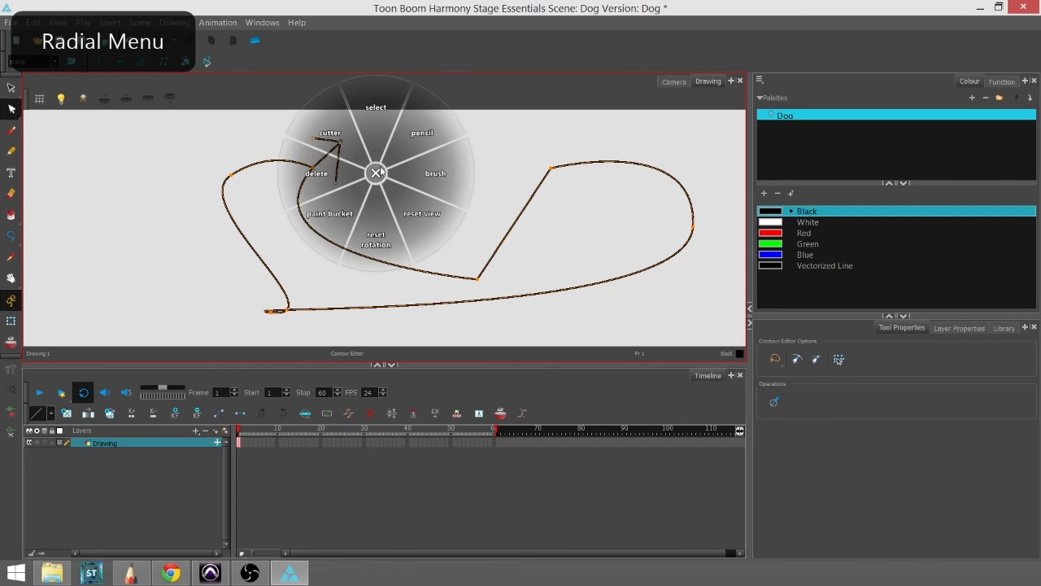
pyautogui.click(375, 172)
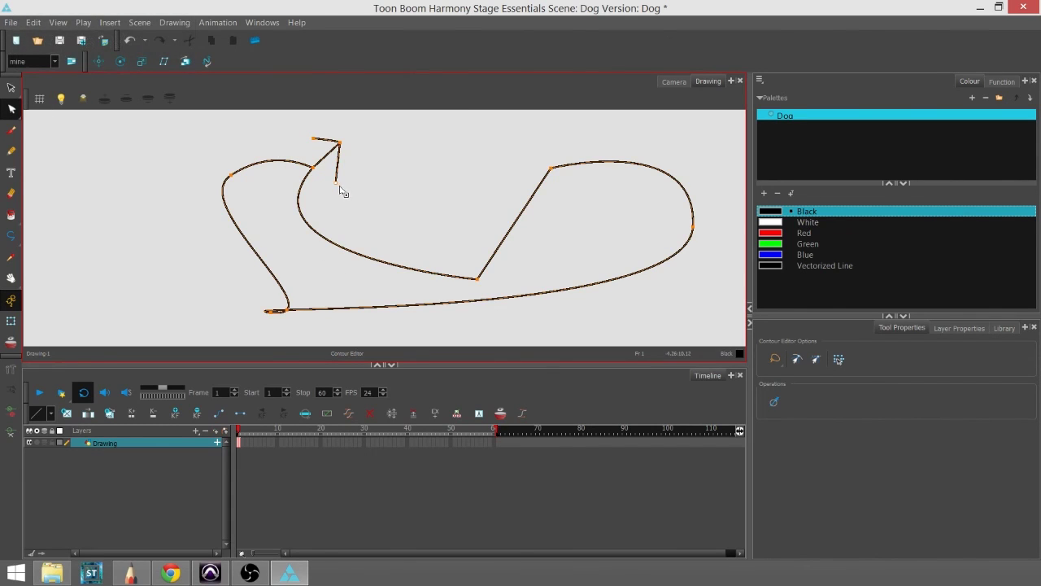
pyautogui.moveTo(331, 196); pyautogui.dragTo(363, 187)
pyautogui.rightClick(362, 185)
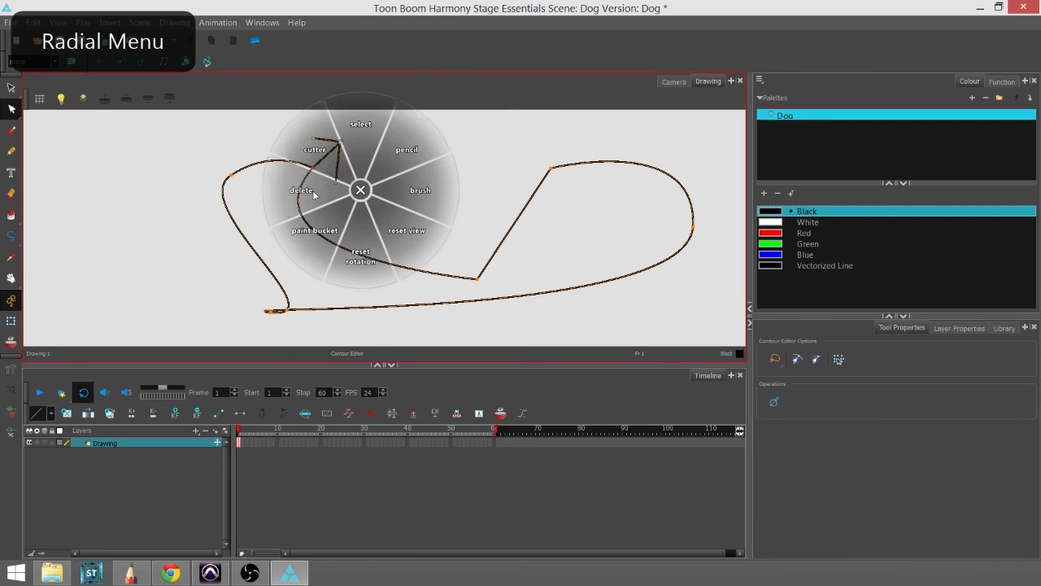
pyautogui.click(334, 174)
# Drag the left loop's points and Bezier handles into a rounder, taller lobe
pyautogui.moveTo(272, 310); pyautogui.dragTo(230, 176)
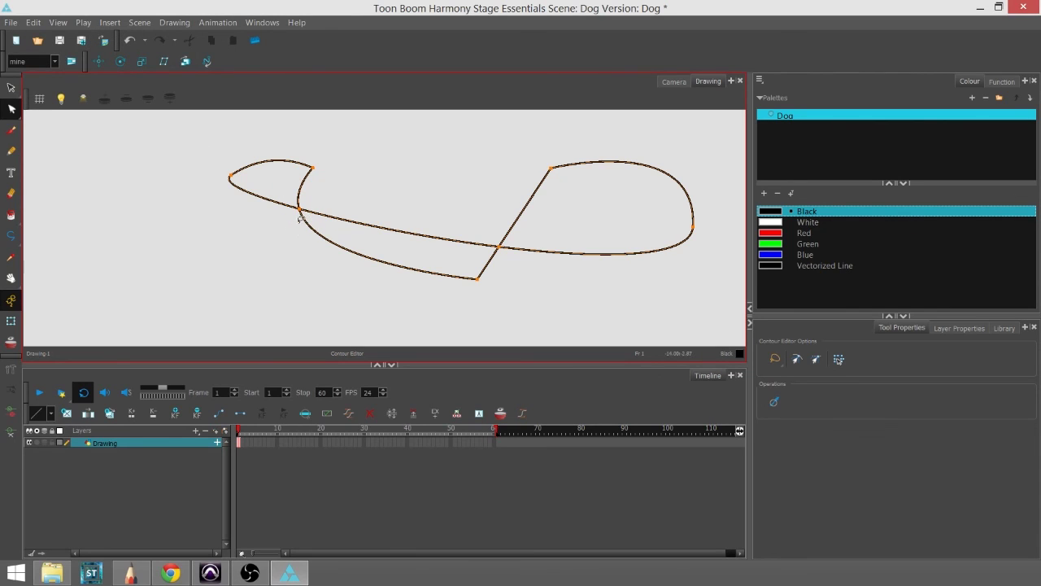
pyautogui.moveTo(306, 219)
pyautogui.mouseDown()
pyautogui.moveTo(318, 287)
pyautogui.moveTo(344, 236)
pyautogui.mouseUp()
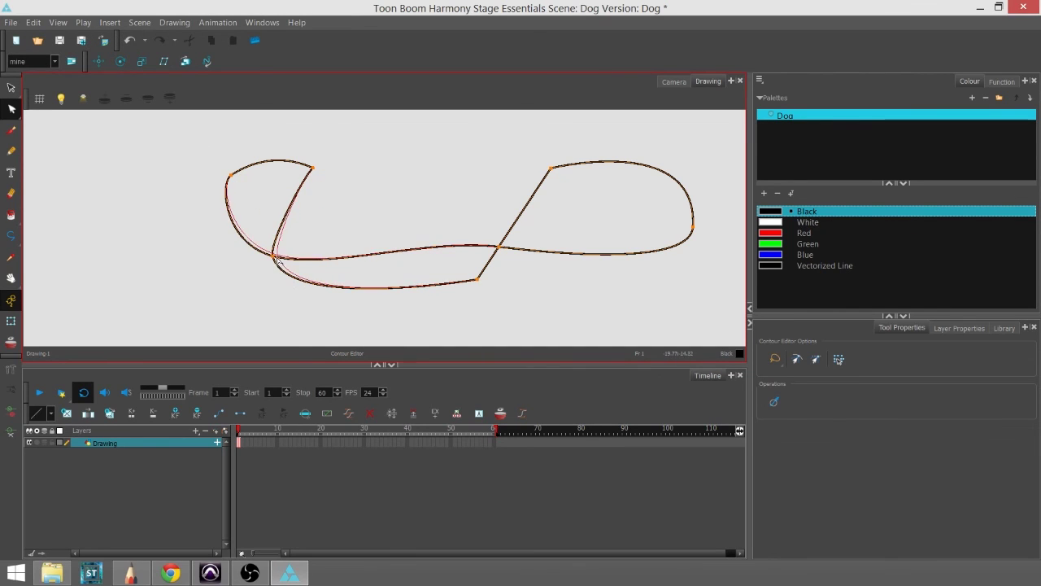
pyautogui.moveTo(317, 169); pyautogui.dragTo(332, 155)
pyautogui.click(330, 153)
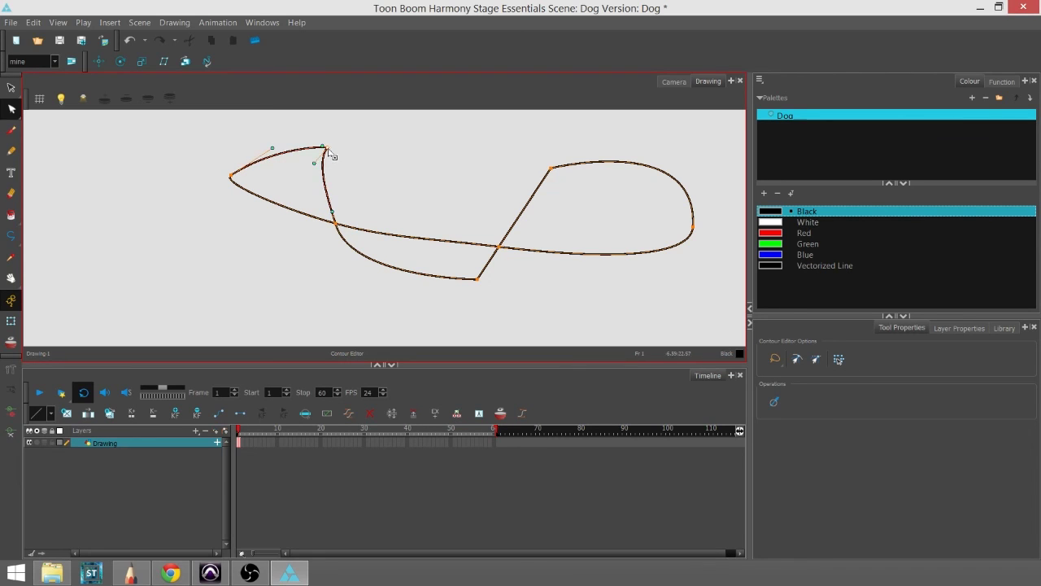
pyautogui.moveTo(317, 168); pyautogui.dragTo(369, 144)
pyautogui.click(409, 177)
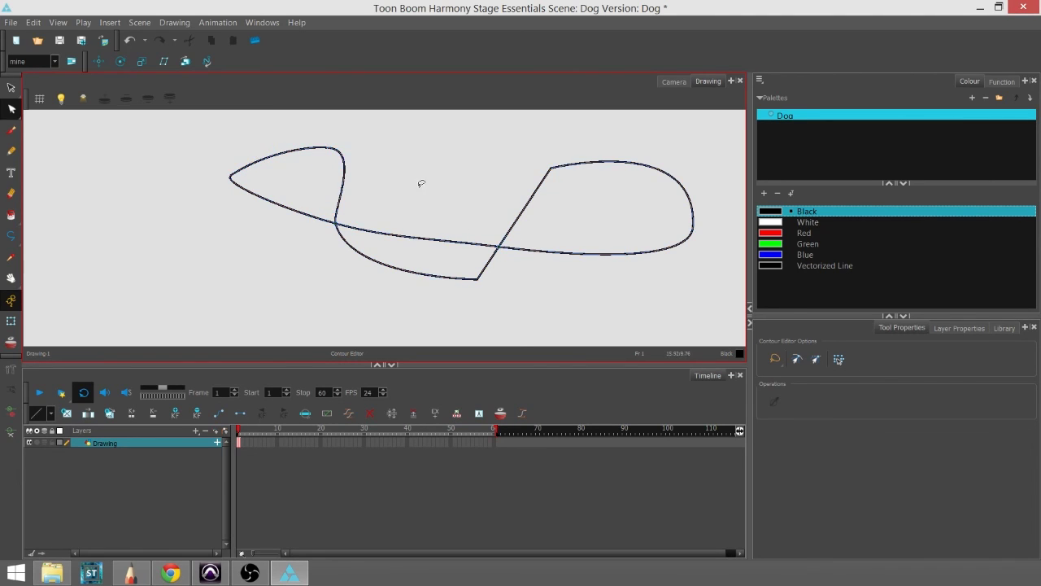
pyautogui.press('space')
pyautogui.moveTo(537, 316); pyautogui.dragTo(488, 309)
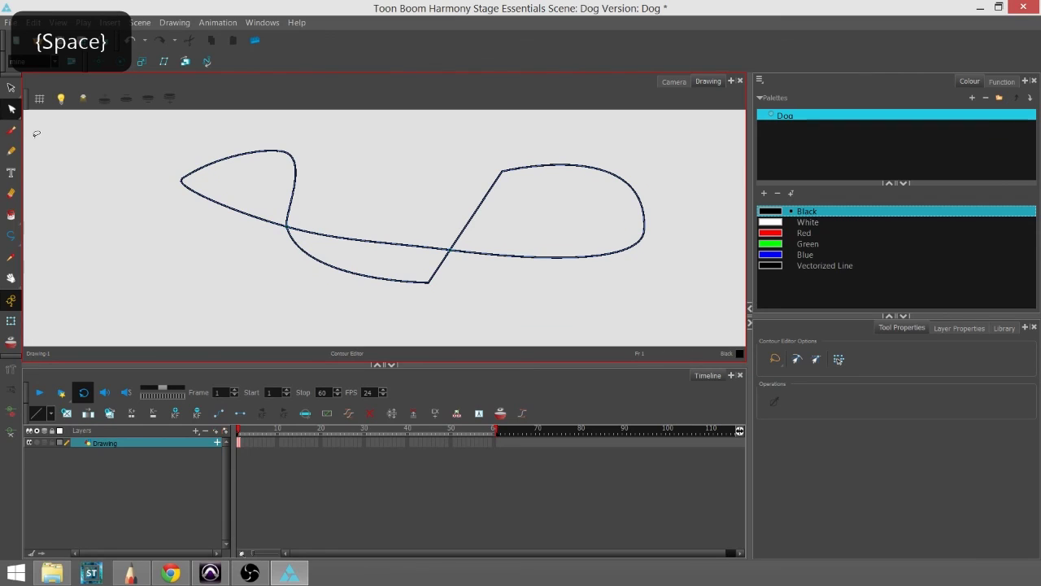